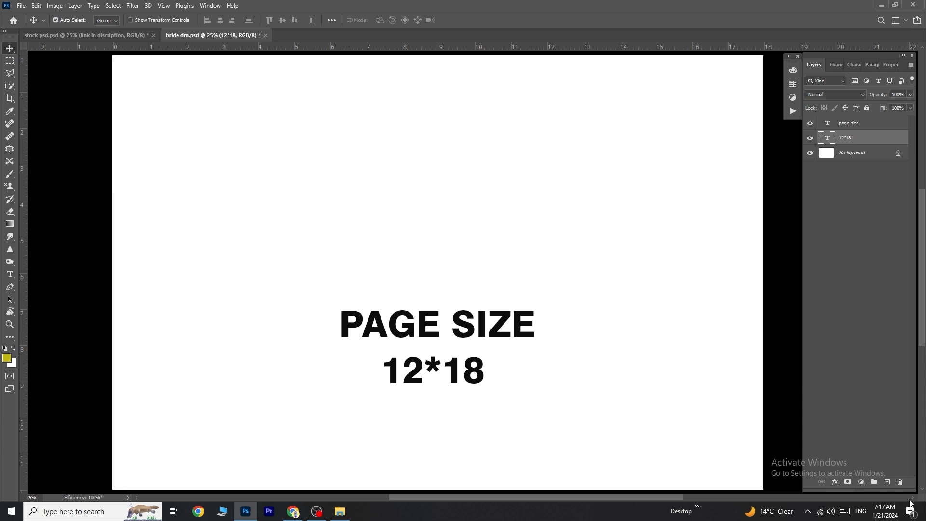
Step: Delete the "12*18" and "page size" text layers, leaving only the white background
key(Delete)
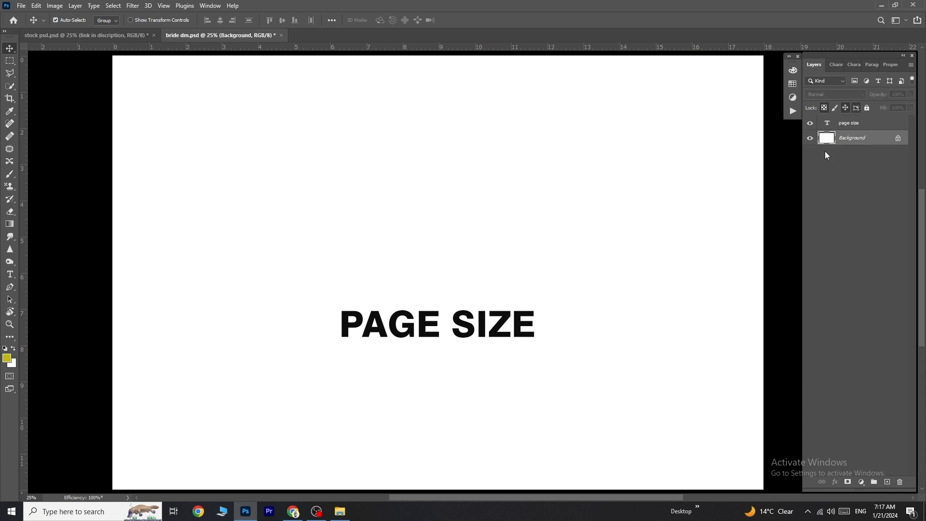
key(Delete)
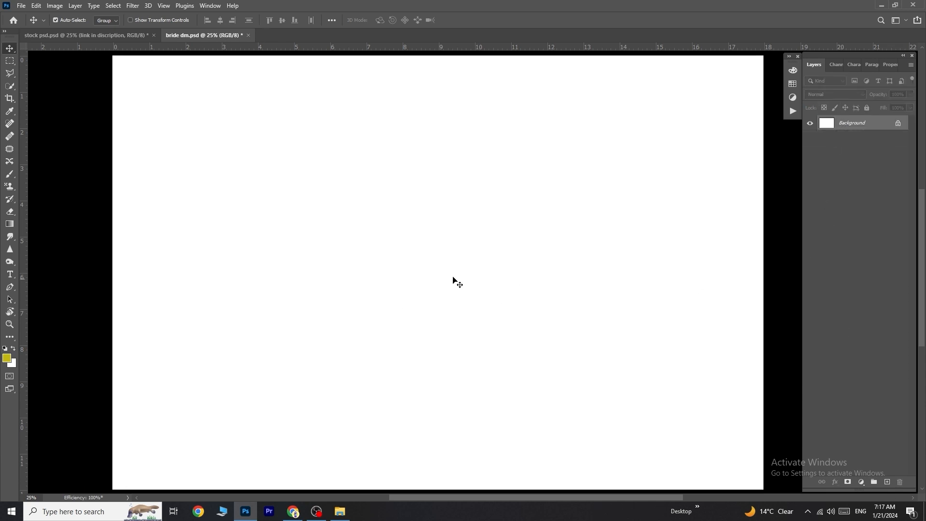
Step: Copy the yellow torn-edge shape from stock psd.psd into bride dm.psd and enlarge it to about 16.7 × 11 in
click(72, 36)
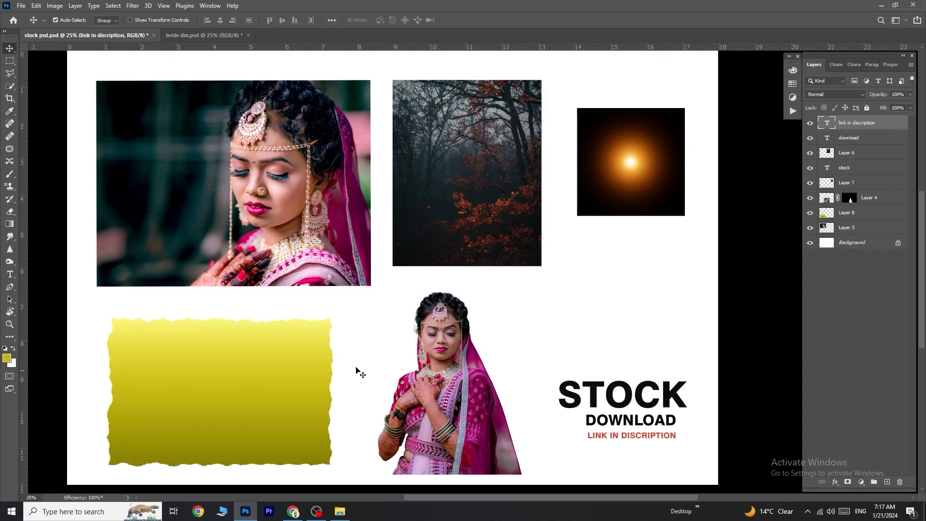
drag(211, 358, 329, 256)
key(ctrl+t)
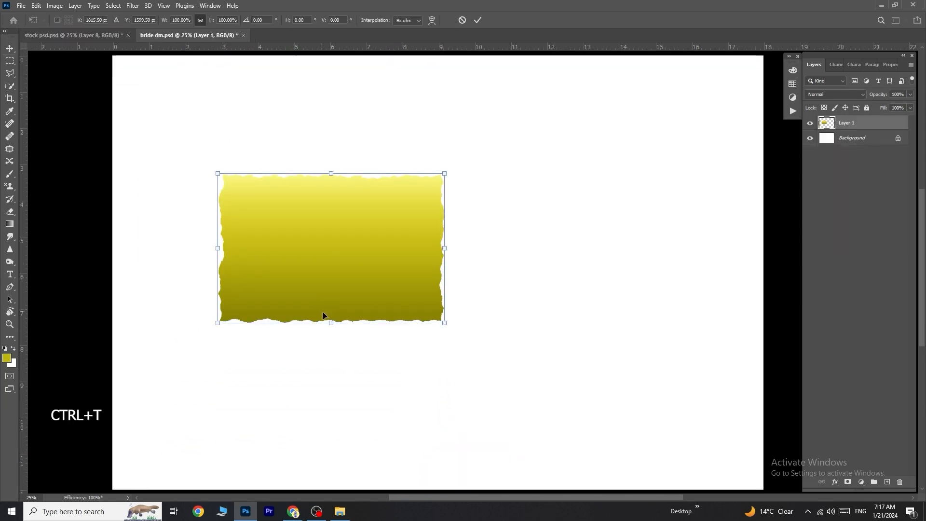
drag(445, 323, 722, 456)
scroll(503, 333, up, 3)
drag(501, 344, 400, 235)
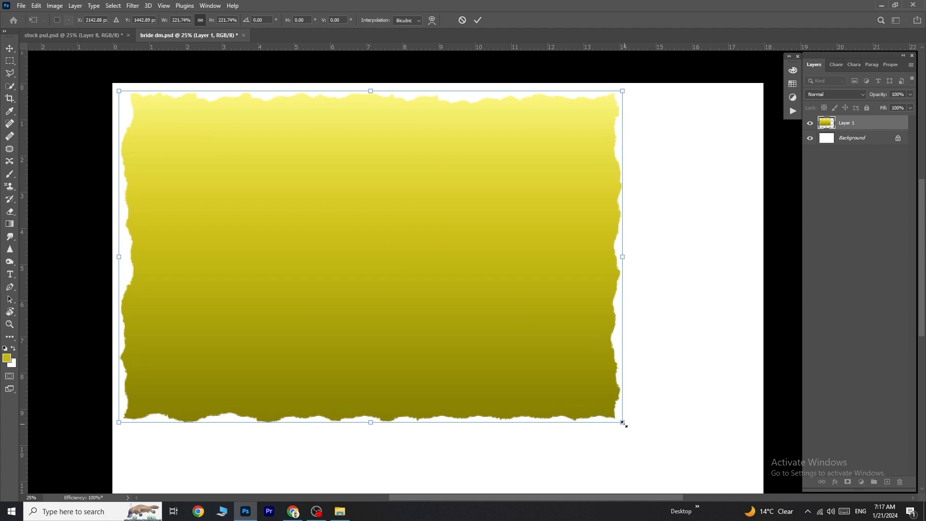
drag(624, 424, 724, 488)
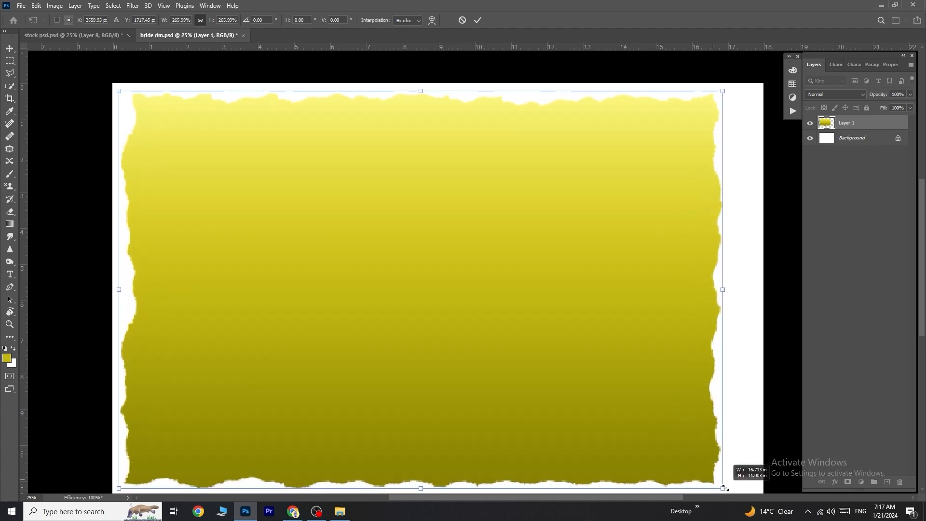
Step: Fit the yellow torn-edge shape over the whole page, nudge it slightly left and apply the transform
drag(630, 392, 640, 394)
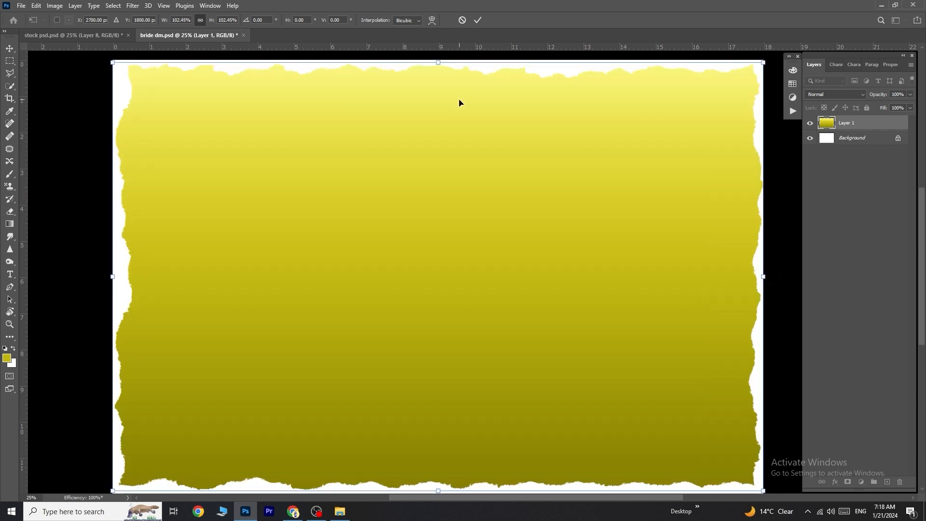
key(Left)
key(Left)
key(Left)
key(Left)
click(477, 20)
scroll(465, 169, up, 1)
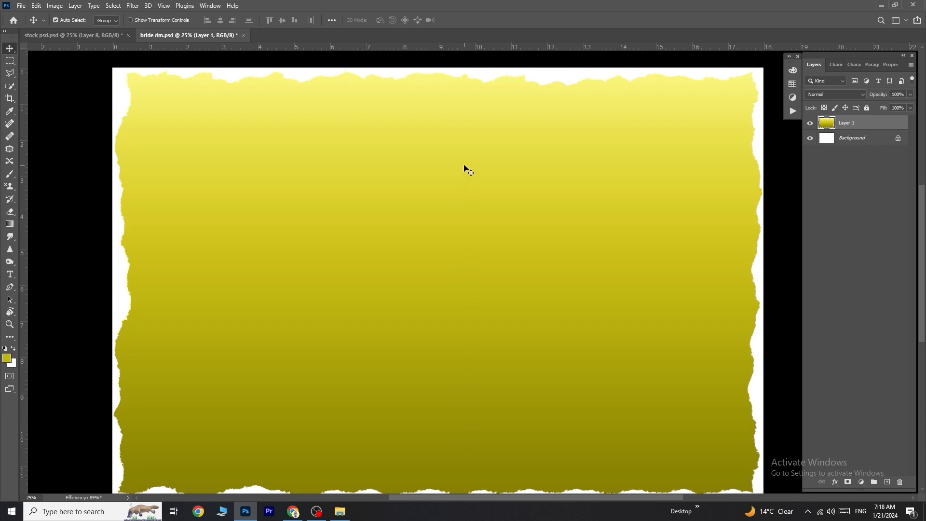
scroll(428, 145, down, 1)
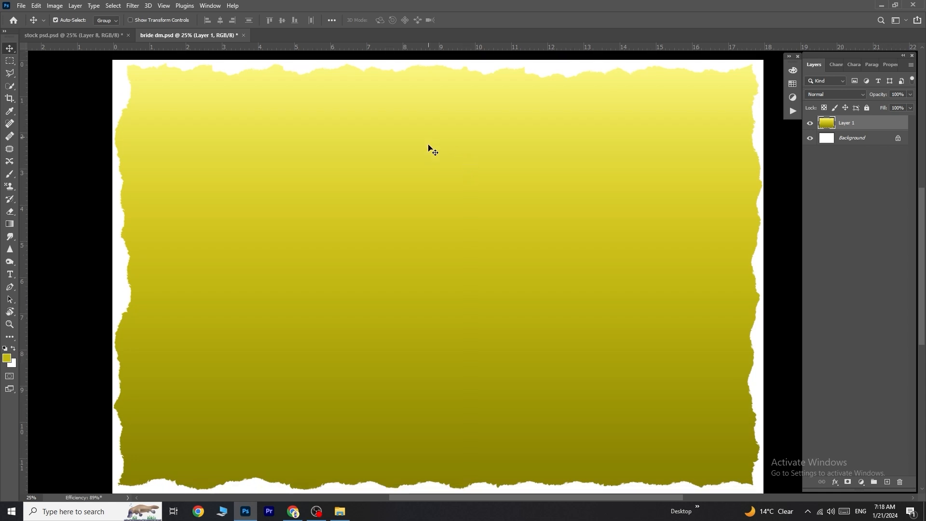
Step: Copy the forest photo from stock psd.psd into bride dm.psd and scale it to about 231%, covering the page's right half
click(69, 33)
drag(503, 163, 485, 238)
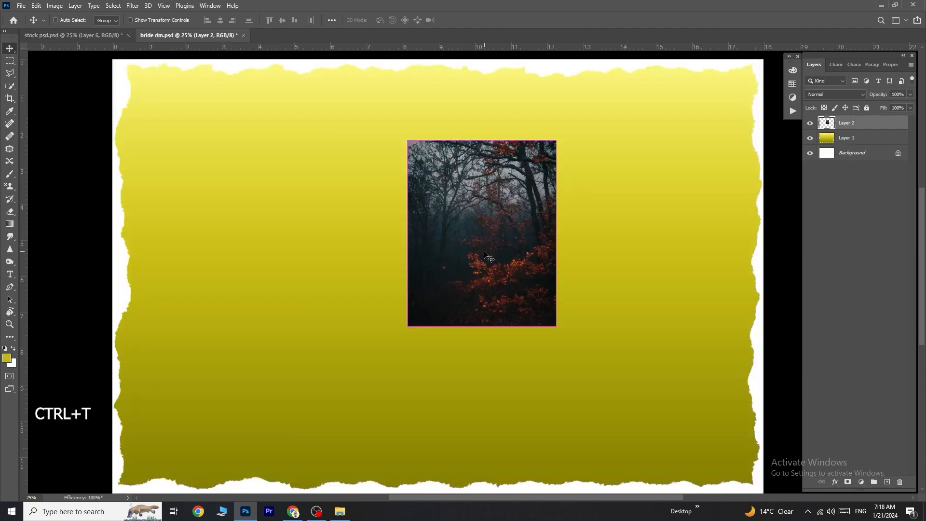
key(ctrl+t)
drag(555, 332, 711, 463)
scroll(575, 330, up, 4)
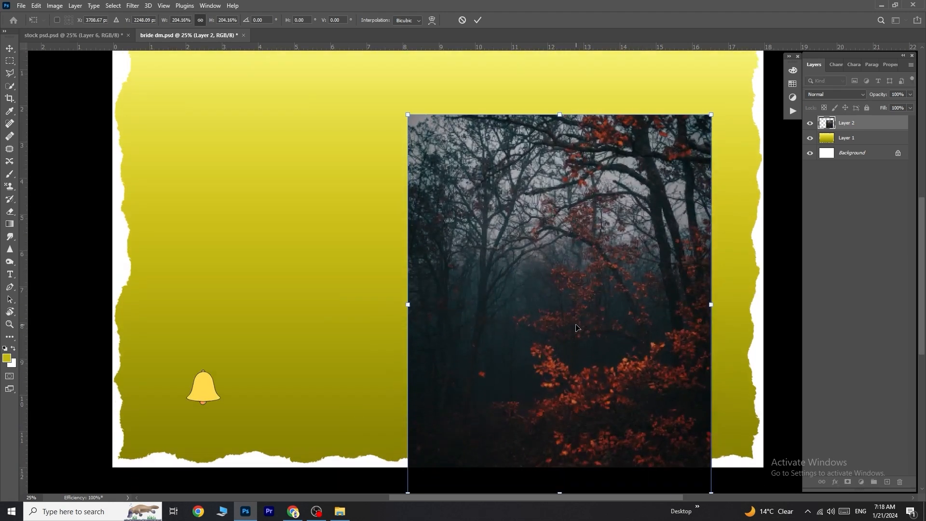
drag(580, 318, 574, 224)
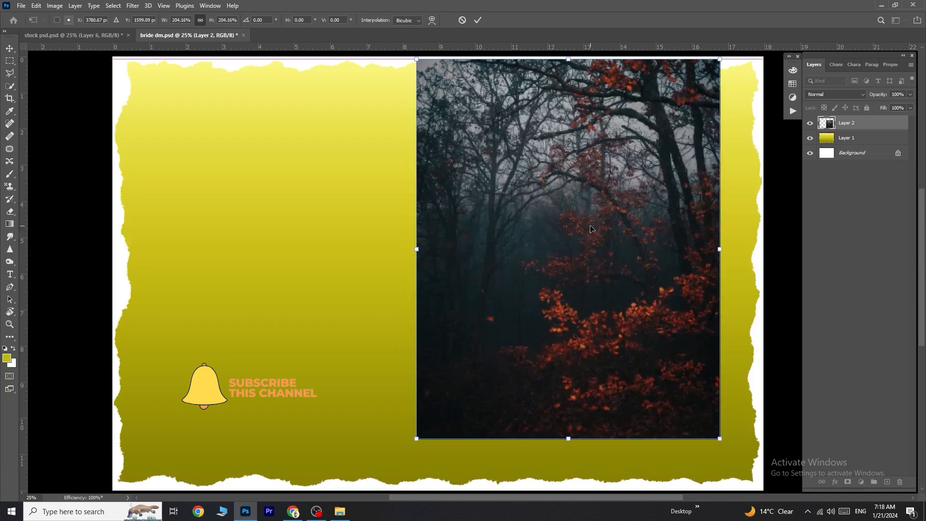
drag(719, 442, 746, 500)
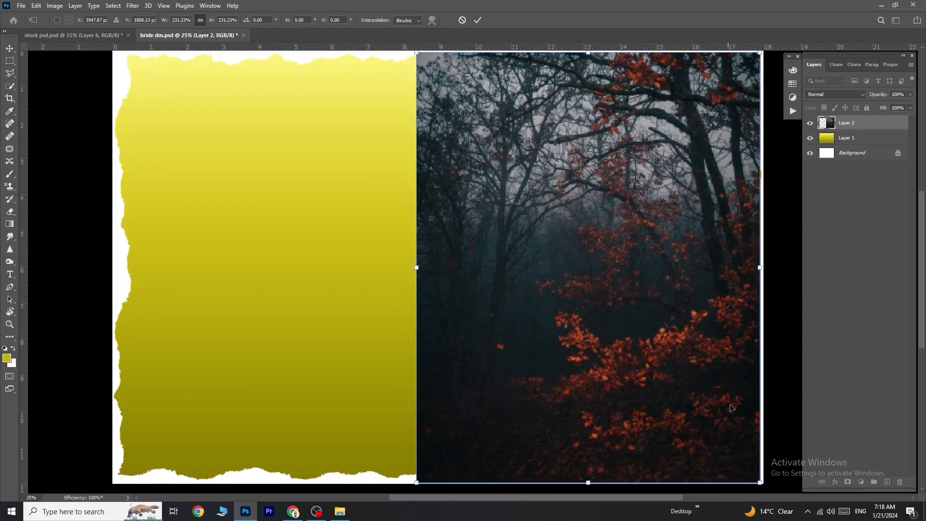
key(Return)
Step: Clip the forest photo to the yellow shape and set its blend mode to Luminosity with 33% opacity
right_click(894, 130)
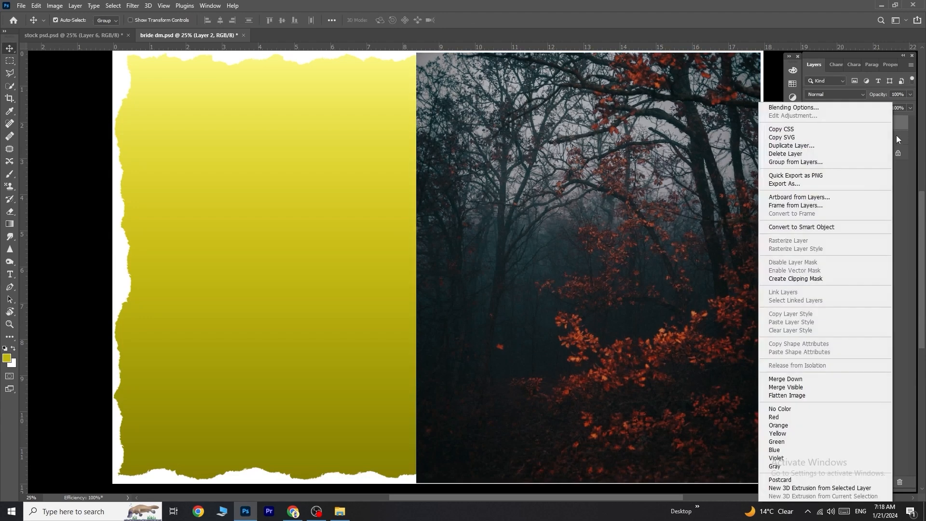
click(818, 279)
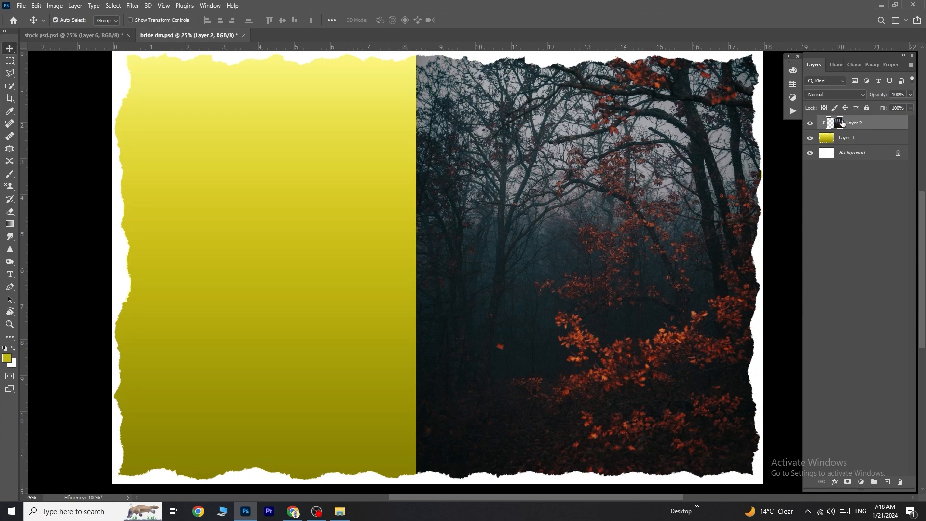
click(815, 91)
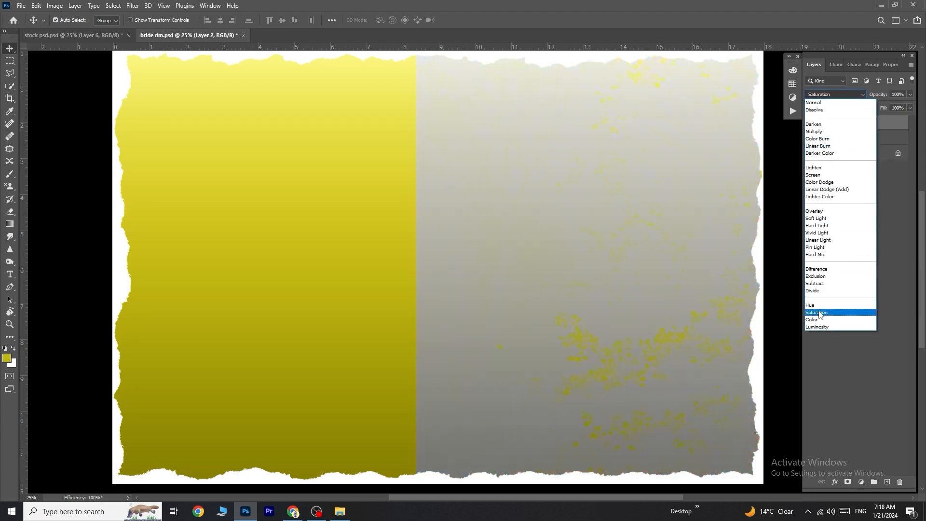
click(817, 327)
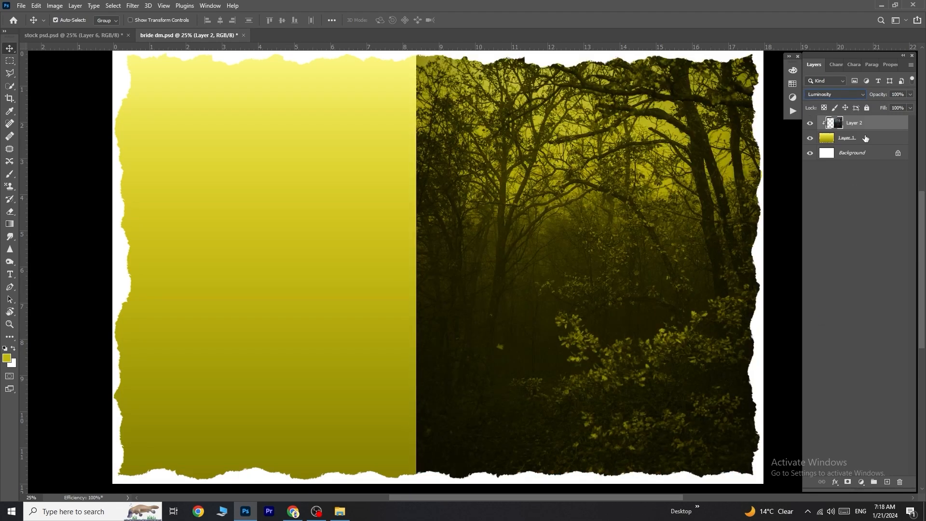
drag(871, 95, 879, 97)
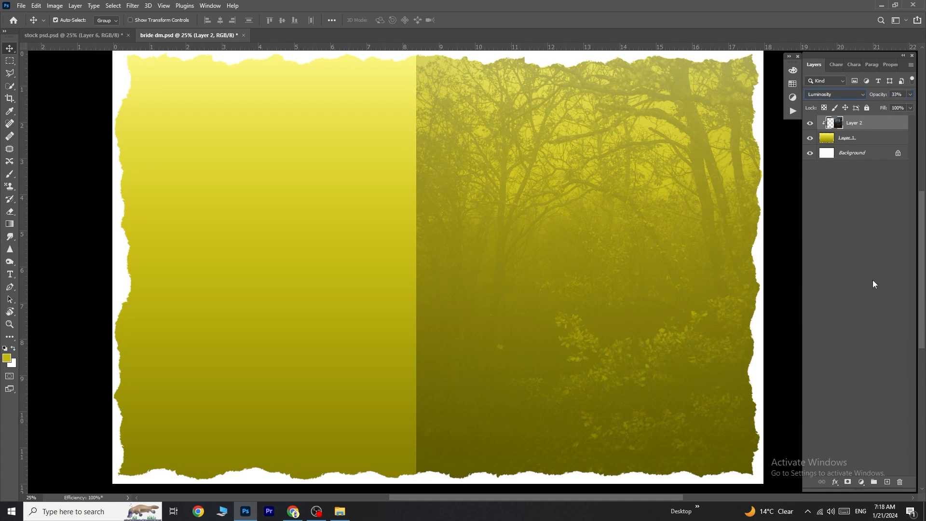
Step: Add a layer mask to the forest photo and fade out its left side with a soft Eraser enlarged to 1400 px
click(848, 481)
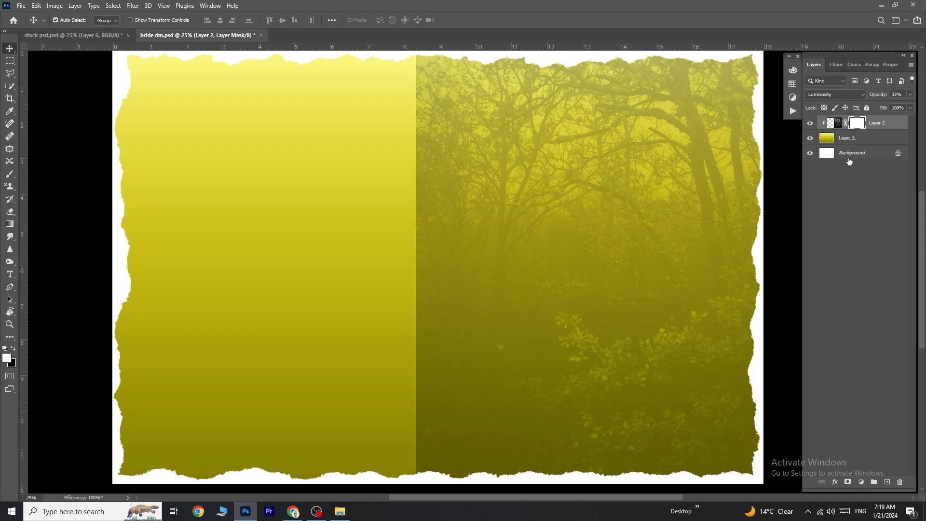
click(14, 213)
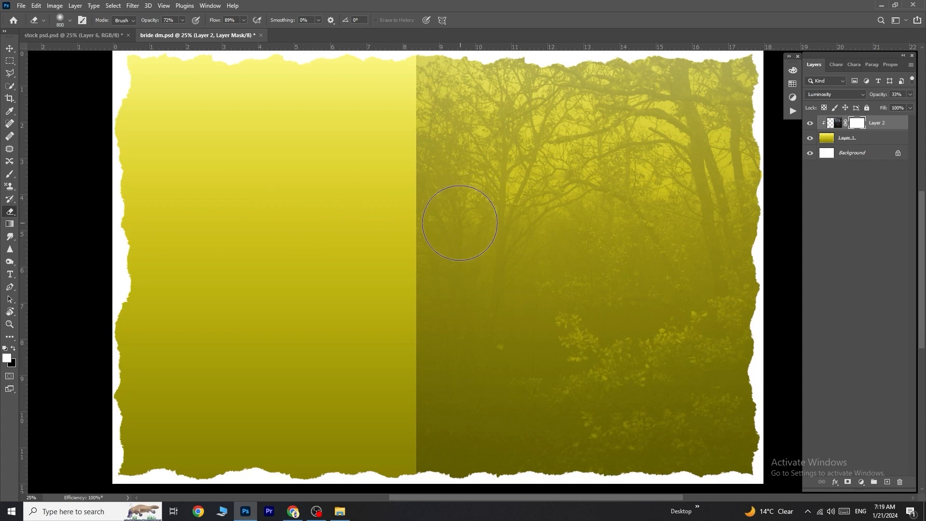
key(bracketright)
key(bracketright)
key(bracketright)
key(bracketright)
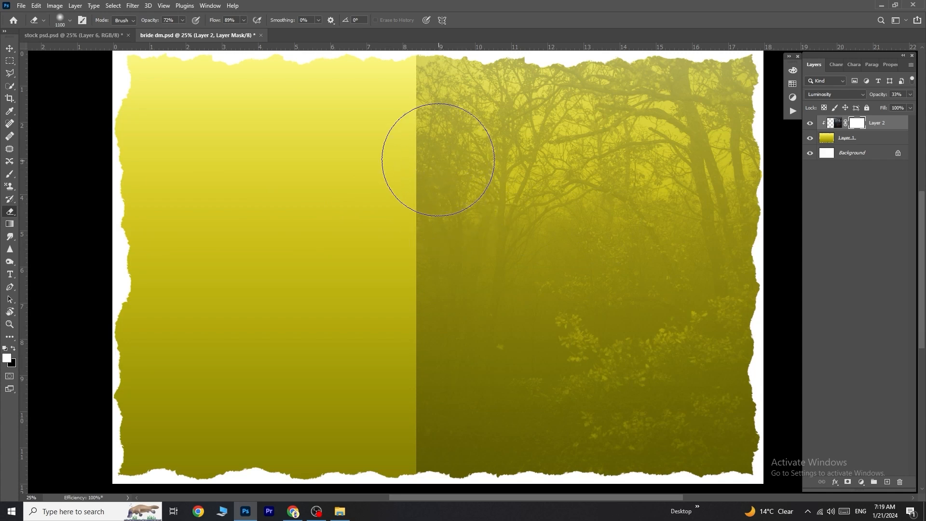
mouse_move(422, 110)
mouse_down()
mouse_move(393, 103)
mouse_move(386, 169)
mouse_move(413, 461)
mouse_move(428, 475)
mouse_move(415, 480)
mouse_up()
mouse_move(414, 274)
mouse_down()
mouse_move(419, 468)
mouse_move(414, 280)
mouse_move(403, 258)
mouse_move(405, 314)
mouse_move(379, 194)
mouse_move(385, 378)
mouse_move(356, 385)
mouse_move(382, 283)
mouse_move(386, 455)
mouse_move(369, 69)
mouse_move(337, 174)
mouse_move(368, 87)
mouse_move(343, 104)
mouse_move(325, 287)
mouse_move(446, 459)
mouse_move(482, 240)
mouse_move(480, 252)
mouse_move(564, 274)
mouse_move(458, 395)
mouse_move(431, 448)
mouse_move(468, 480)
mouse_move(450, 187)
mouse_move(468, 109)
mouse_move(482, 201)
mouse_move(500, 234)
mouse_move(479, 212)
mouse_move(454, 281)
mouse_move(404, 337)
mouse_move(400, 365)
mouse_move(451, 326)
mouse_move(607, 291)
mouse_move(534, 285)
mouse_move(445, 324)
mouse_move(513, 364)
mouse_move(506, 420)
mouse_move(471, 464)
mouse_move(409, 473)
mouse_move(444, 495)
mouse_move(421, 423)
mouse_move(435, 410)
mouse_move(337, 402)
mouse_move(365, 316)
mouse_move(363, 369)
mouse_move(528, 259)
mouse_move(427, 290)
mouse_move(440, 370)
mouse_move(482, 362)
mouse_up()
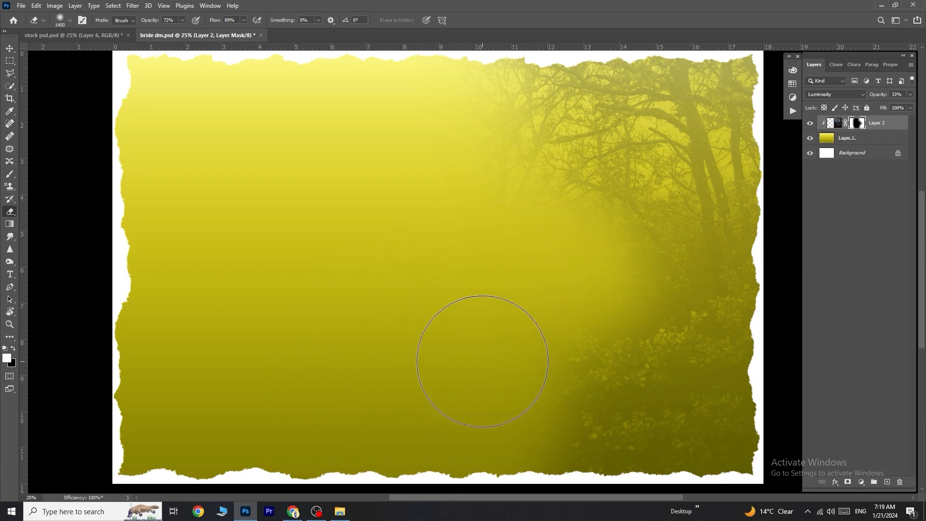
Step: Swap the foreground and background colours and restore part of the forest along the page's right side on the mask
scroll(467, 364, down, 1)
scroll(467, 363, up, 1)
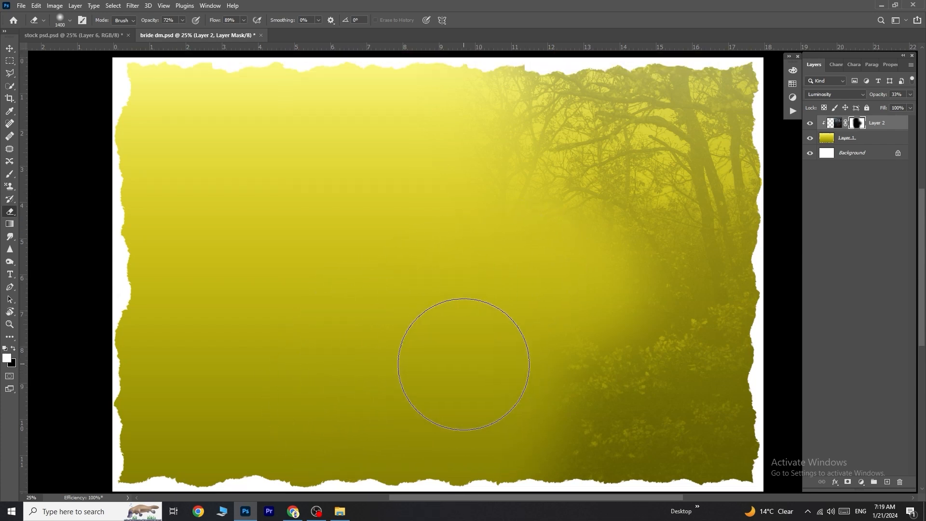
click(14, 349)
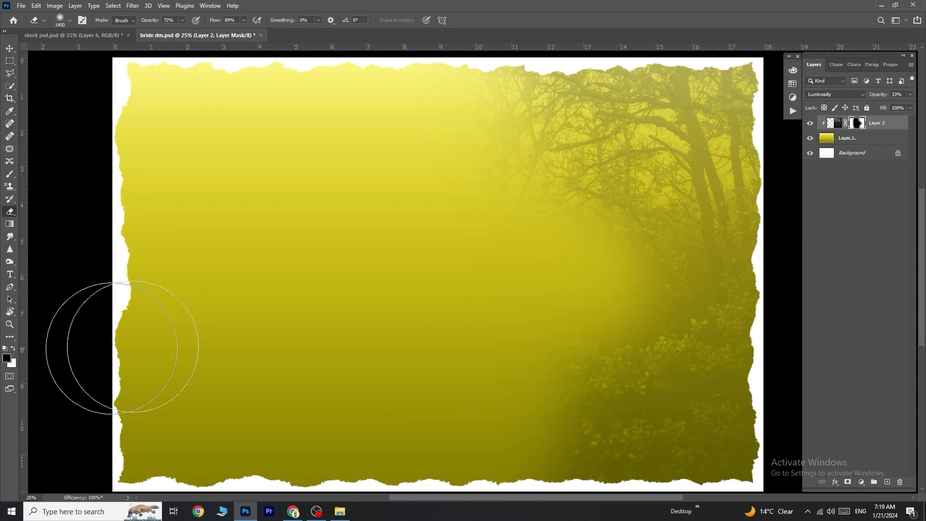
mouse_move(765, 279)
mouse_down()
mouse_move(684, 270)
mouse_move(679, 287)
mouse_move(665, 252)
mouse_move(691, 321)
mouse_move(676, 339)
mouse_move(684, 384)
mouse_move(676, 431)
mouse_move(731, 437)
mouse_up()
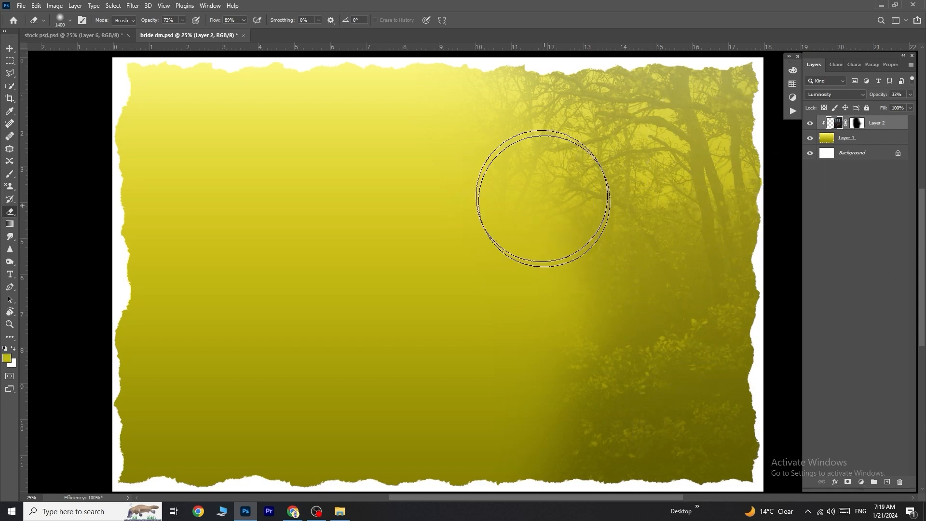
Step: Copy the bride close-up photo from stock psd.psd into bride dm.psd, scale it to about 204% and place it at the page's upper left
click(5, 46)
click(52, 37)
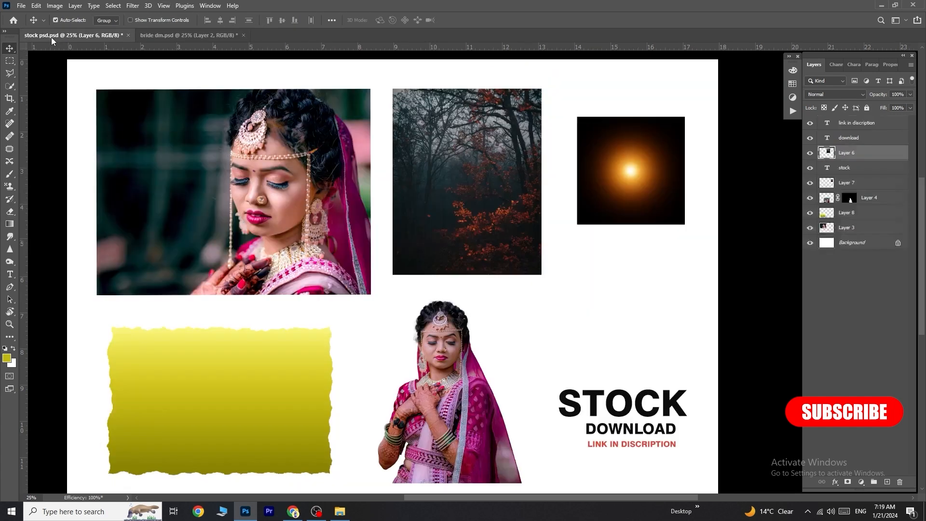
drag(263, 183, 288, 188)
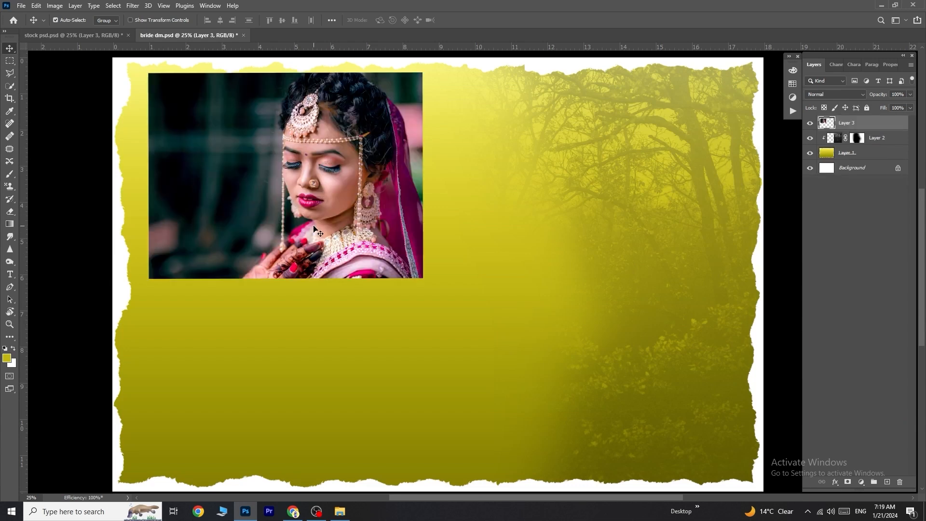
key(ctrl+t)
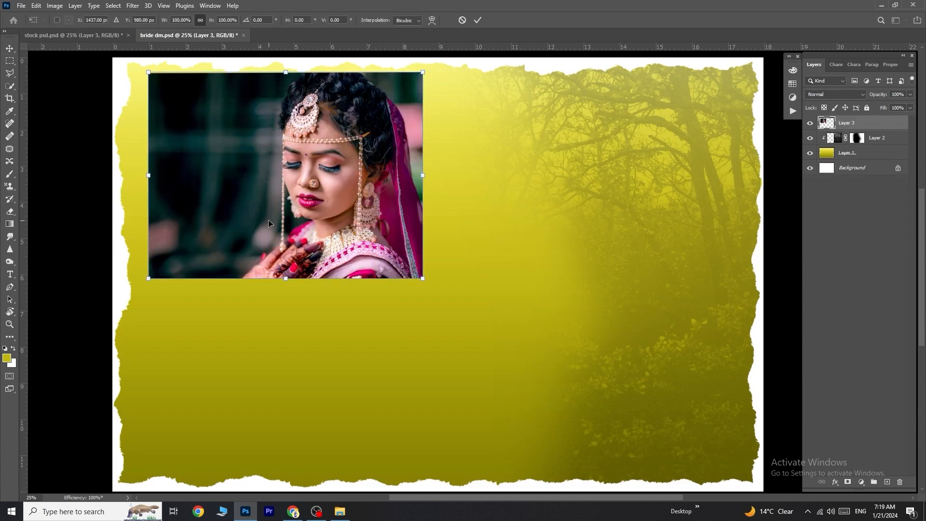
drag(423, 278, 708, 467)
scroll(503, 380, up, 2)
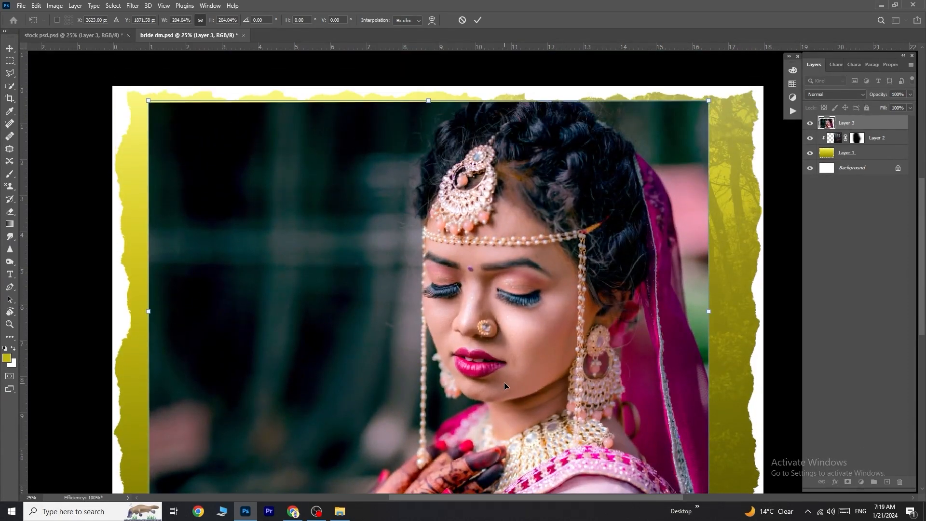
drag(495, 355, 388, 268)
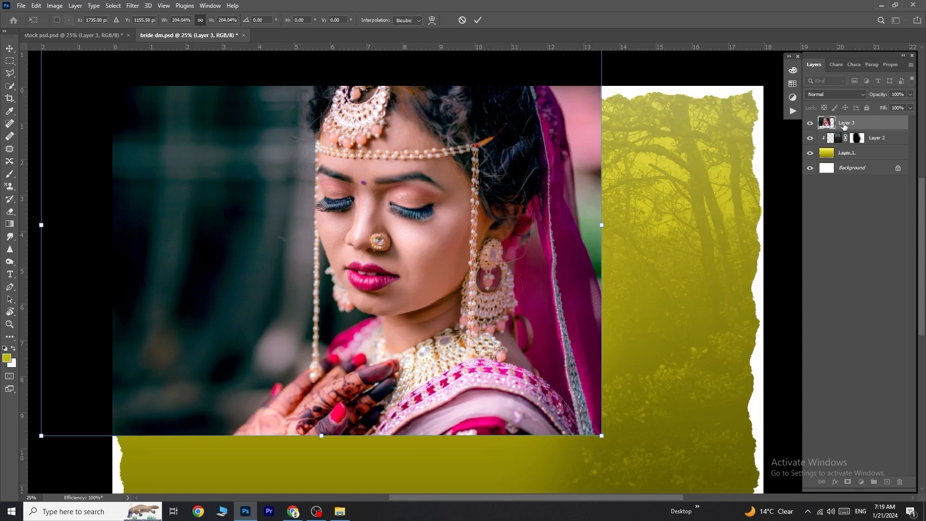
key(Return)
Step: Clip the bride close-up to the yellow torn-edge shape and shift it slightly up and left
right_click(863, 124)
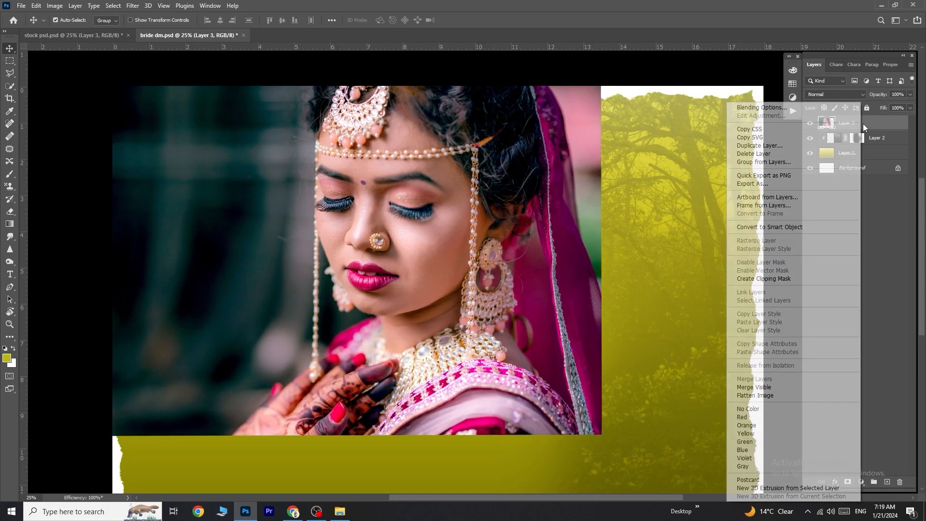
click(759, 279)
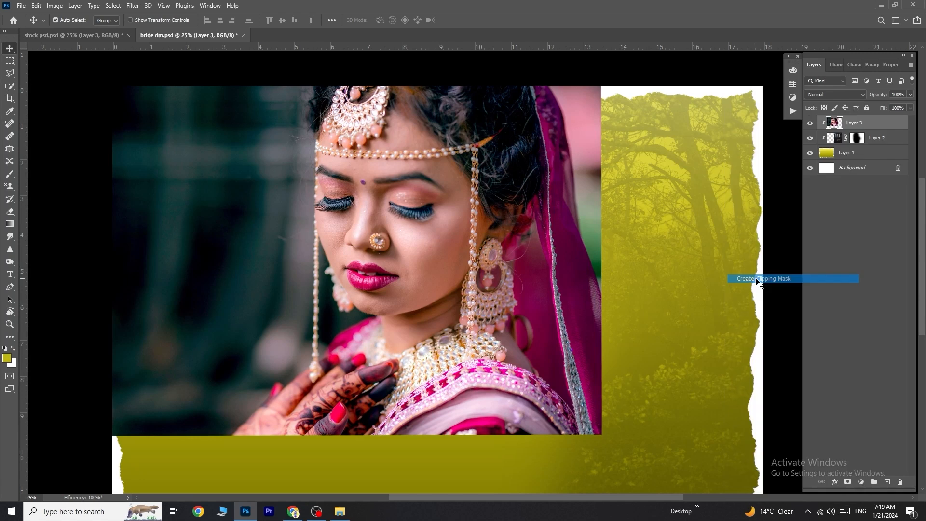
drag(532, 260, 519, 225)
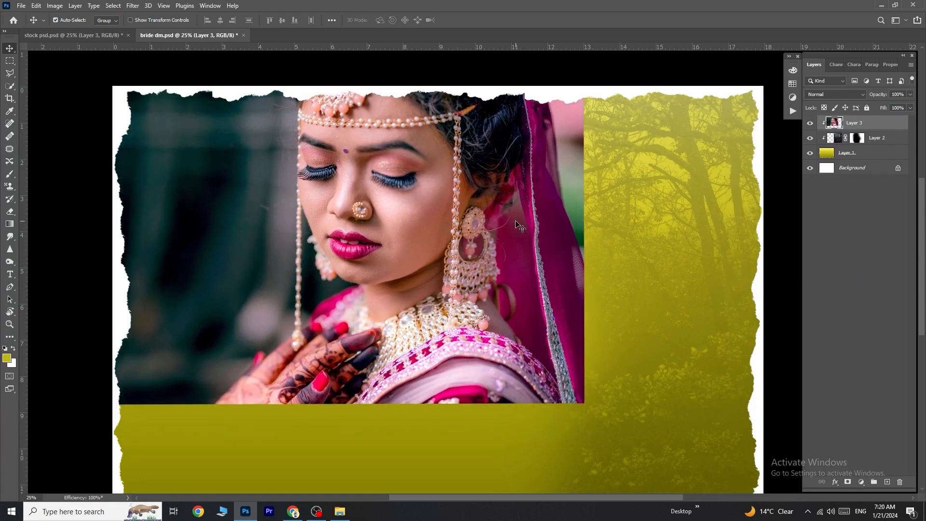
Step: Enlarge the bride close-up slightly and reposition it up and left over the torn-edge shape
key(ctrl+t)
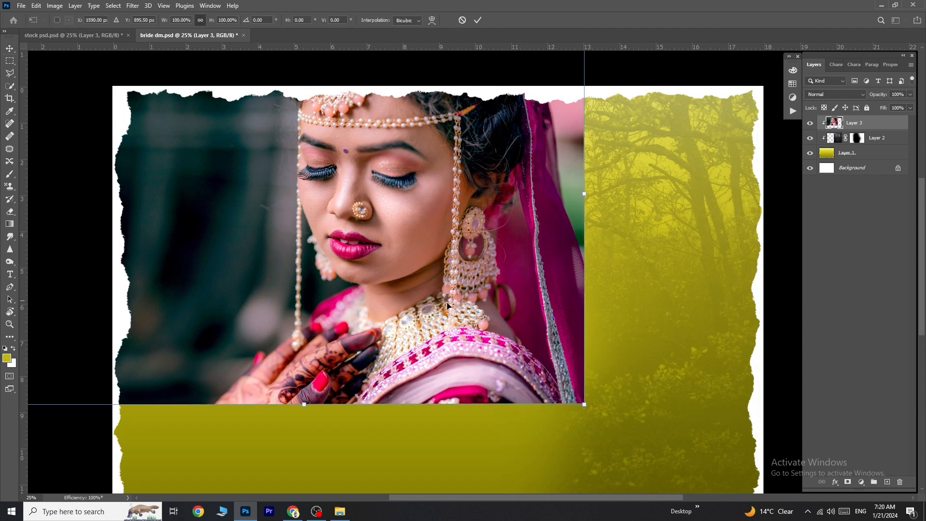
mouse_move(305, 406)
mouse_down()
mouse_move(304, 461)
mouse_move(314, 400)
mouse_up()
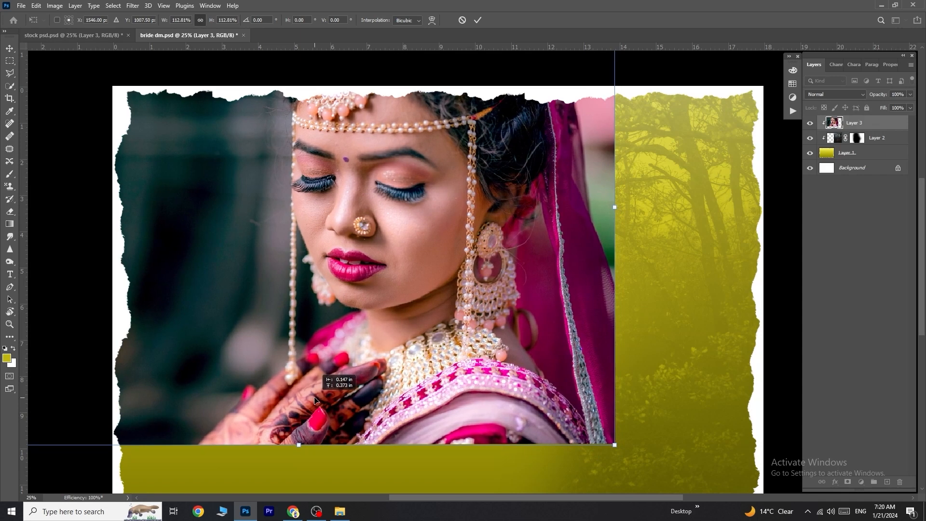
drag(614, 445, 604, 436)
drag(558, 410, 547, 398)
click(478, 21)
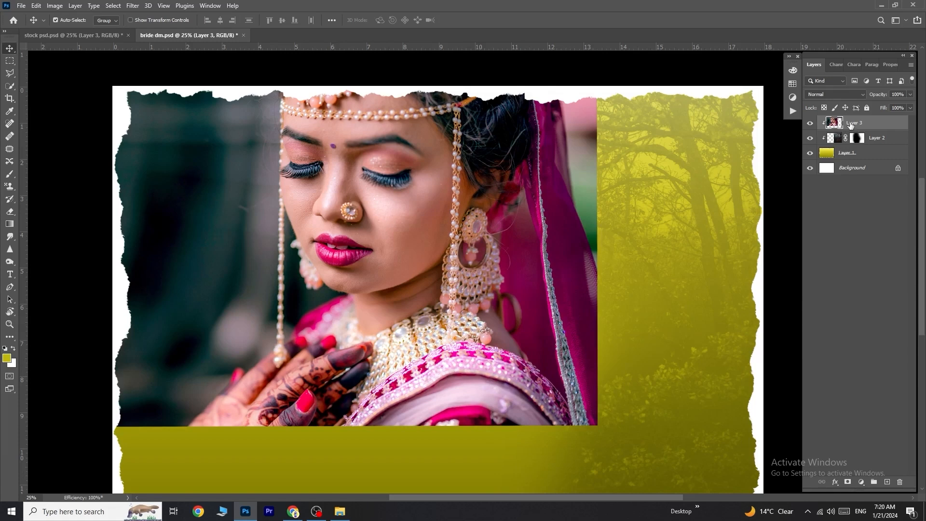
Step: Add a layer mask to the bride close-up and fade its right edge into the forest with a soft Eraser, reducing the brush size
click(847, 482)
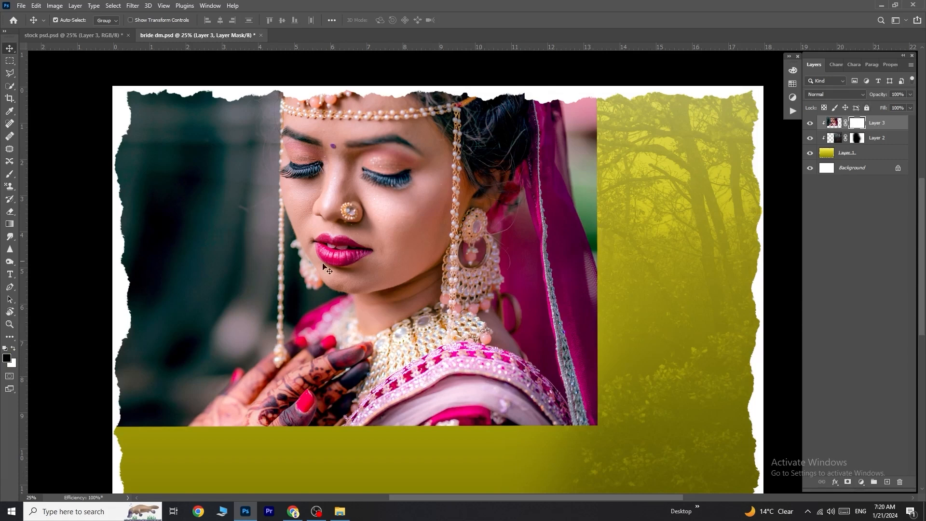
click(6, 213)
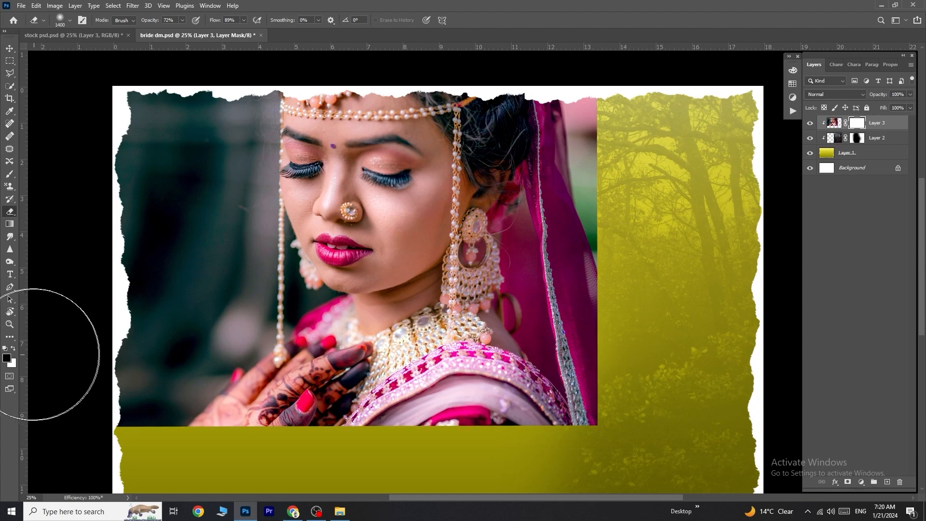
mouse_move(635, 114)
mouse_down()
mouse_move(612, 187)
mouse_move(612, 160)
mouse_move(623, 179)
mouse_move(622, 132)
mouse_move(645, 188)
mouse_up()
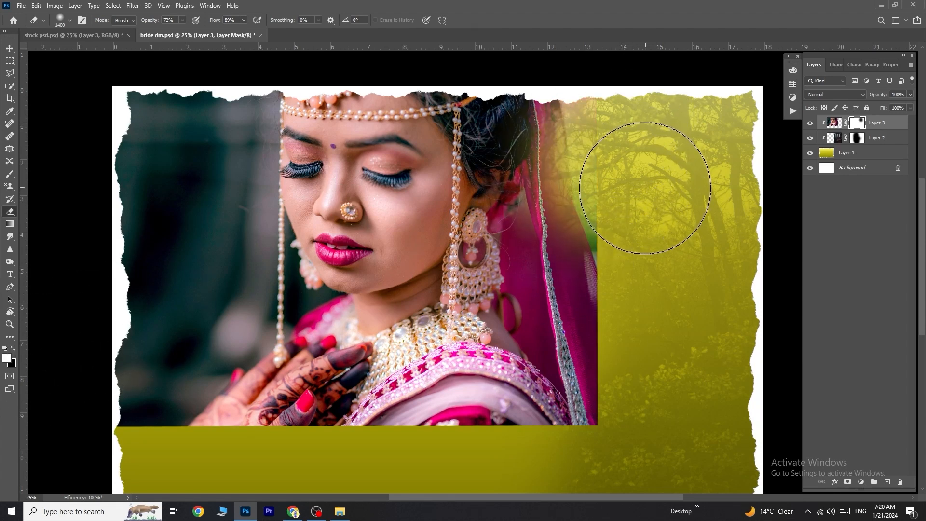
key(bracketleft)
key(bracketleft)
key(bracketleft)
key(bracketleft)
key(bracketleft)
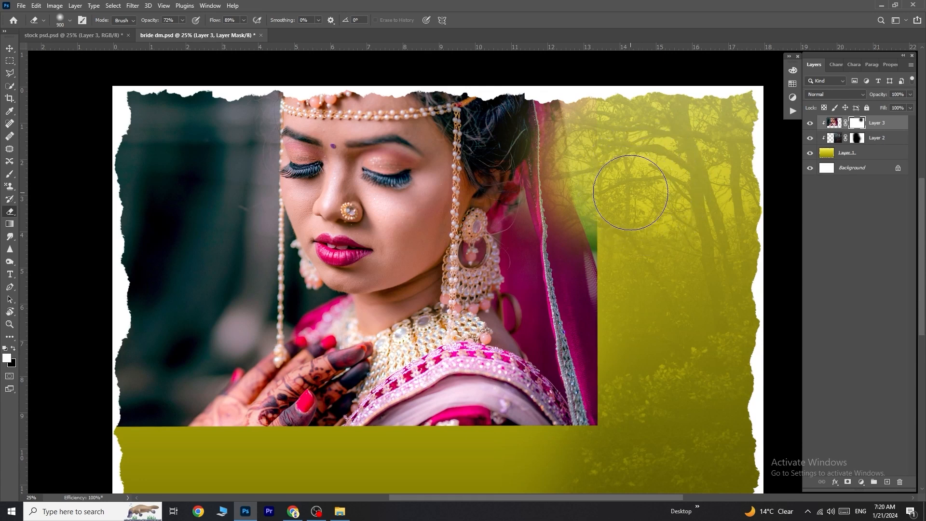
mouse_move(619, 242)
mouse_down()
mouse_move(608, 260)
mouse_move(616, 273)
mouse_move(606, 394)
mouse_move(617, 272)
mouse_move(608, 416)
mouse_move(616, 236)
mouse_move(574, 77)
mouse_up()
Step: Mask out the dark backdrop left of the bride close-up and fade the photo's lower edge with the Eraser at 500 px
mouse_move(119, 170)
mouse_down()
mouse_move(95, 386)
mouse_move(99, 428)
mouse_move(162, 380)
mouse_move(149, 421)
mouse_move(204, 368)
mouse_move(174, 259)
mouse_move(173, 128)
mouse_move(144, 299)
mouse_move(184, 193)
mouse_move(129, 449)
mouse_up()
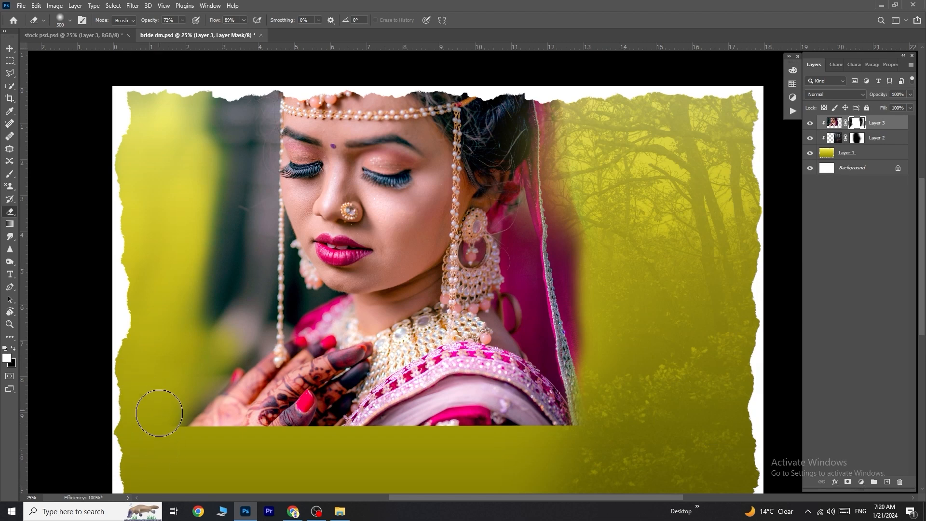
mouse_move(156, 397)
mouse_down()
mouse_move(186, 256)
mouse_move(213, 203)
mouse_move(209, 126)
mouse_move(128, 123)
mouse_move(158, 124)
mouse_move(255, 93)
mouse_move(248, 176)
mouse_move(252, 115)
mouse_move(176, 182)
mouse_move(244, 201)
mouse_move(254, 252)
mouse_move(251, 285)
mouse_move(170, 310)
mouse_move(232, 345)
mouse_move(250, 313)
mouse_move(175, 403)
mouse_move(244, 210)
mouse_move(248, 324)
mouse_move(252, 157)
mouse_move(160, 148)
mouse_up()
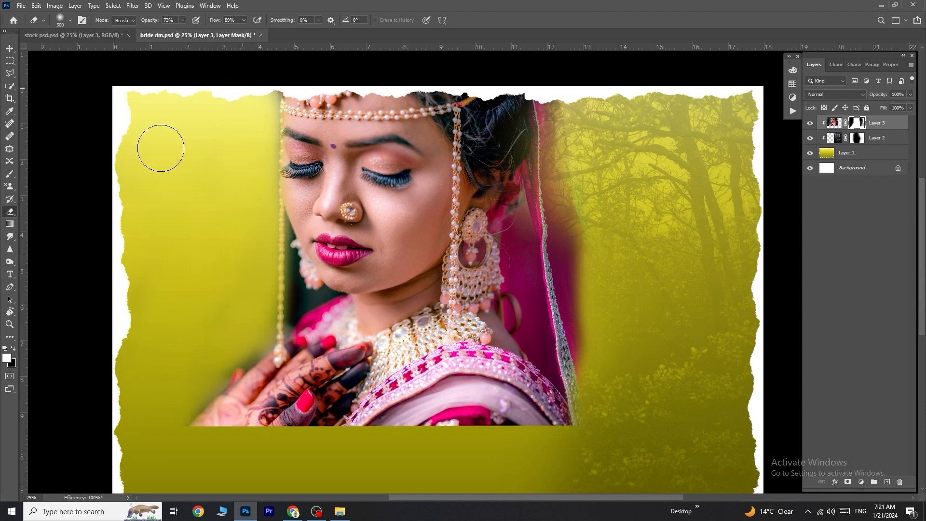
drag(232, 332, 245, 340)
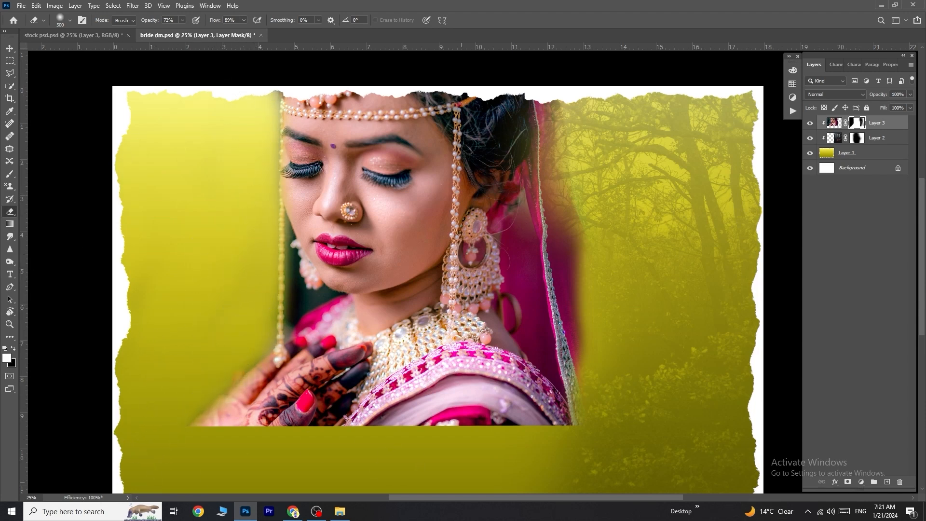
mouse_move(631, 433)
mouse_down()
mouse_move(433, 445)
mouse_move(526, 438)
mouse_move(393, 437)
mouse_move(540, 442)
mouse_move(472, 451)
mouse_up()
mouse_move(388, 444)
mouse_down()
mouse_move(177, 438)
mouse_move(301, 447)
mouse_move(184, 442)
mouse_move(297, 445)
mouse_move(217, 436)
mouse_up()
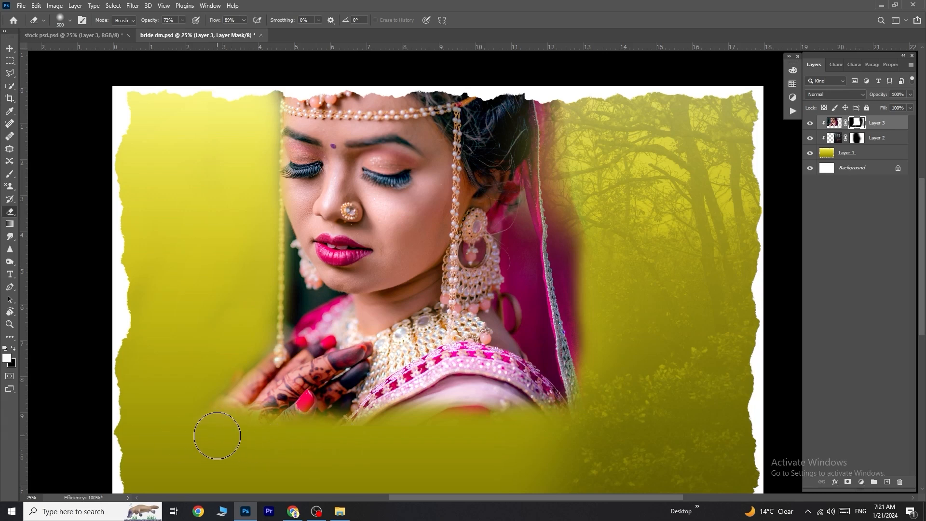
Step: Shift the masked bride close-up to the left, then scale it to about 102% and fine-tune its position
scroll(564, 337, up, 1)
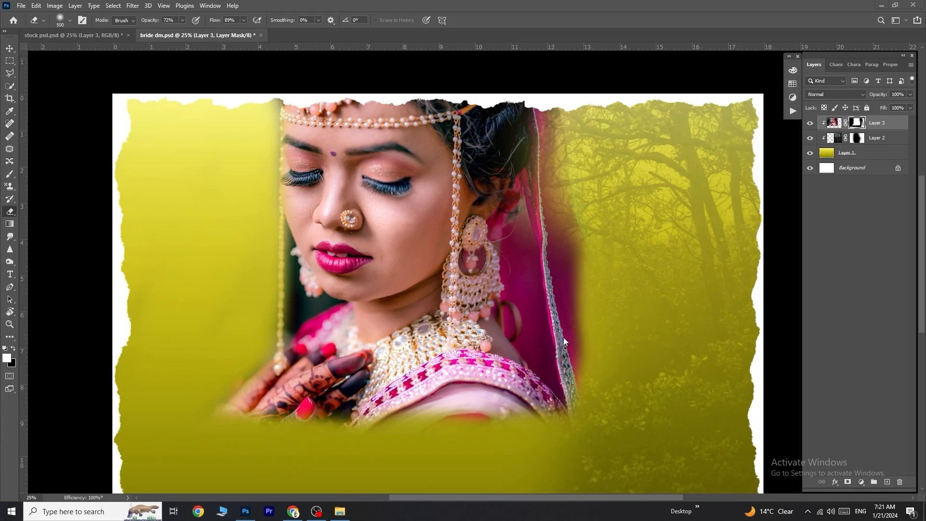
click(10, 48)
drag(360, 246, 333, 242)
key(ctrl+t)
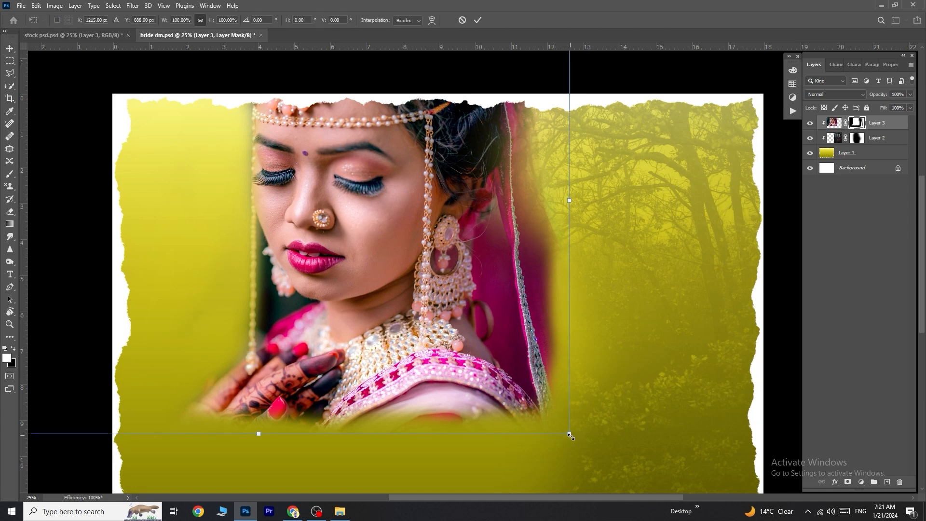
drag(570, 435, 583, 444)
drag(503, 384, 511, 384)
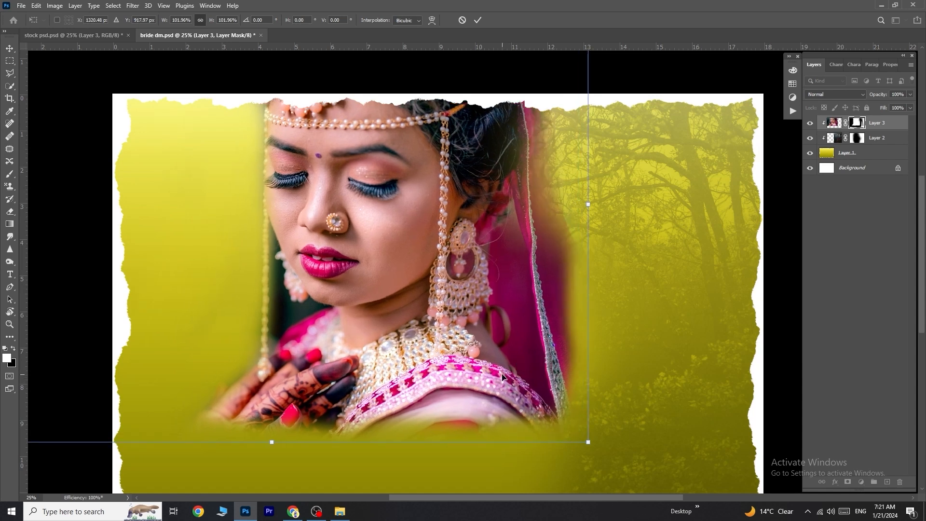
click(478, 21)
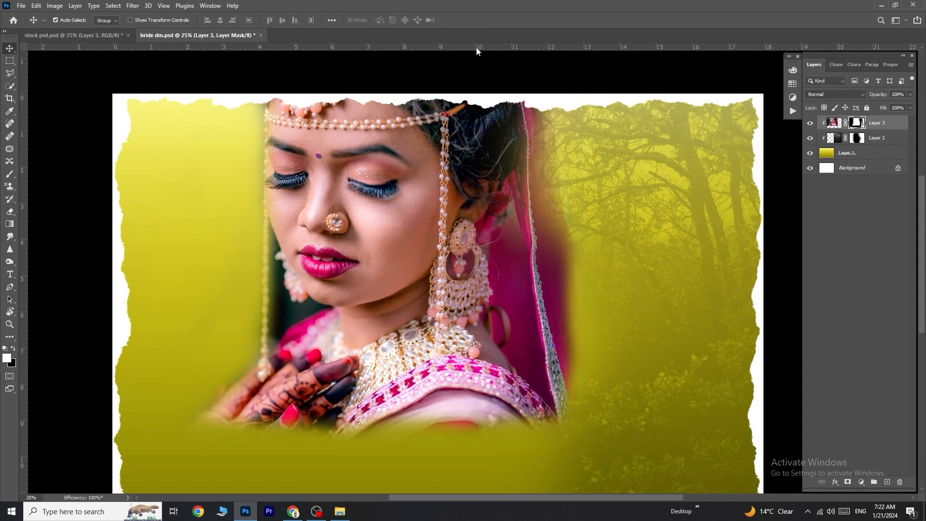
Step: Lower the opacity of the bride close-up layer to 51%
click(835, 122)
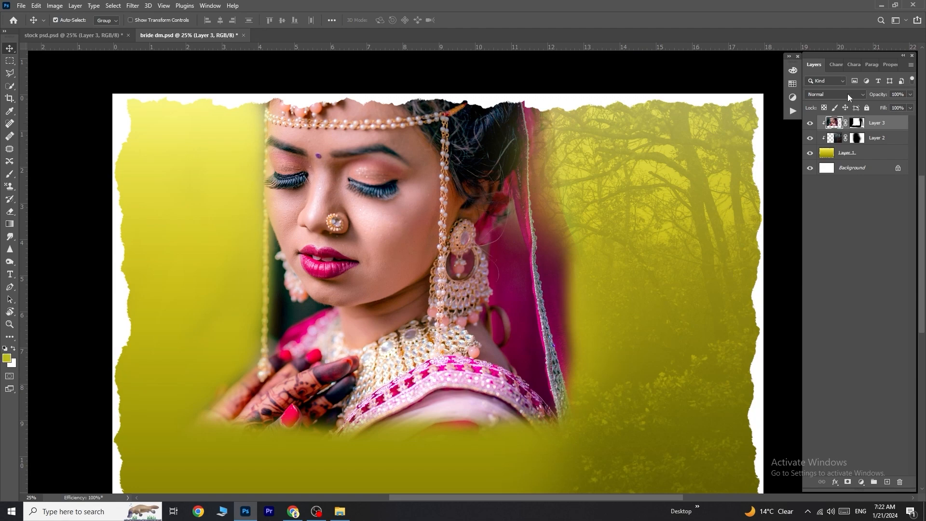
drag(884, 95, 874, 96)
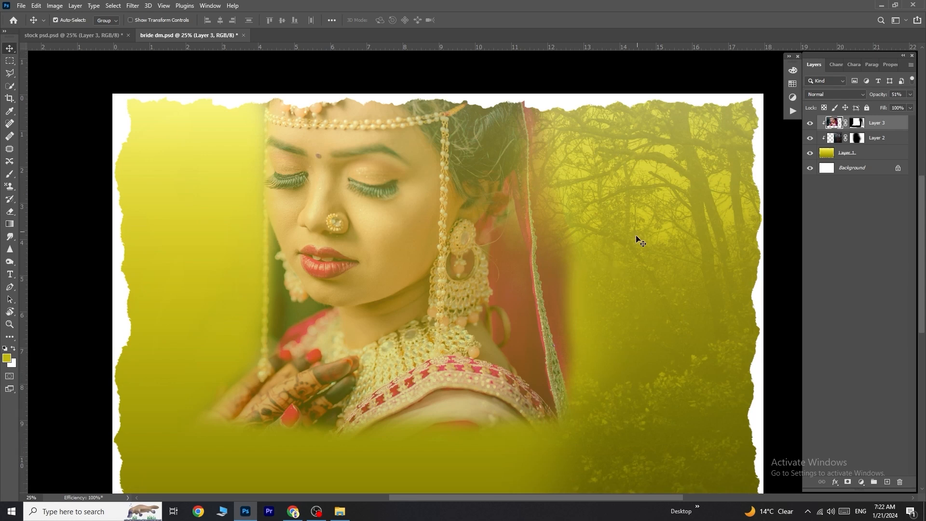
Step: Copy the standing bride cutout from stock psd.psd into bride dm.psd, scale it to about 198% and place it right of centre at the page's lower edge
click(82, 41)
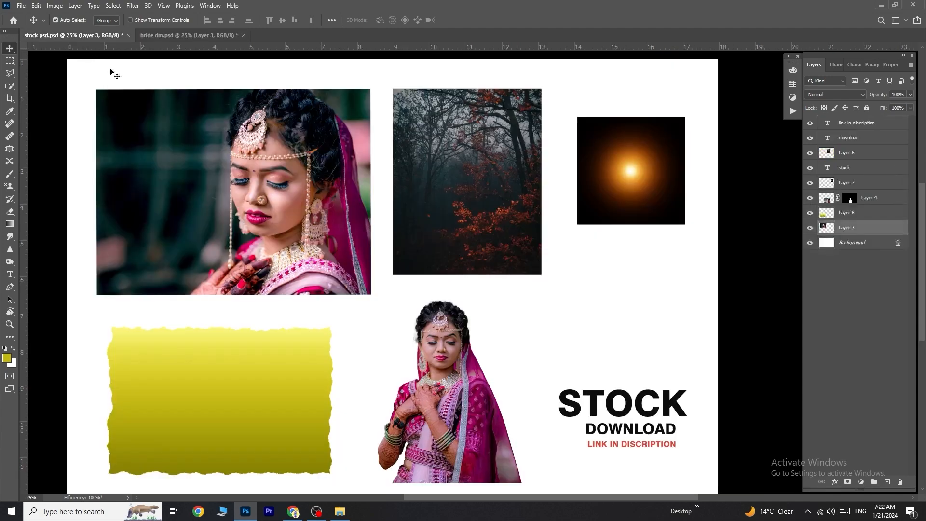
drag(444, 352, 537, 339)
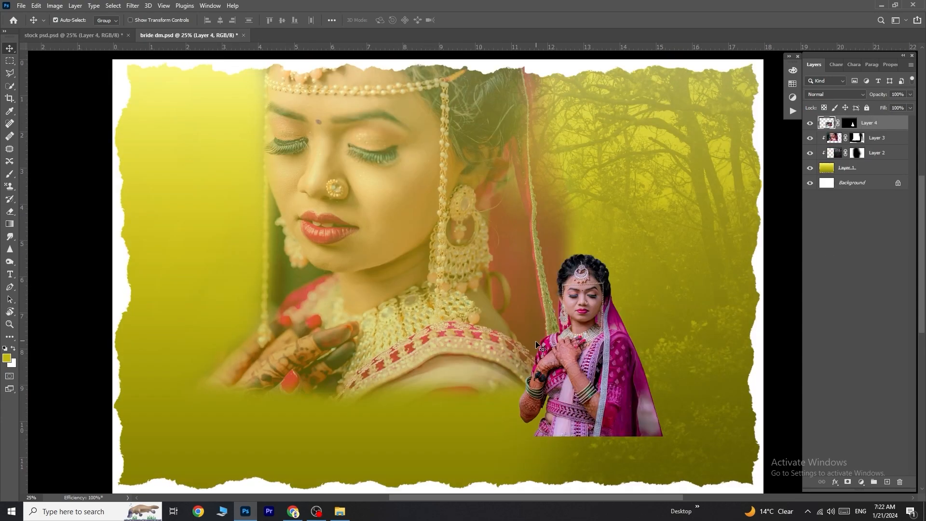
key(ctrl+t)
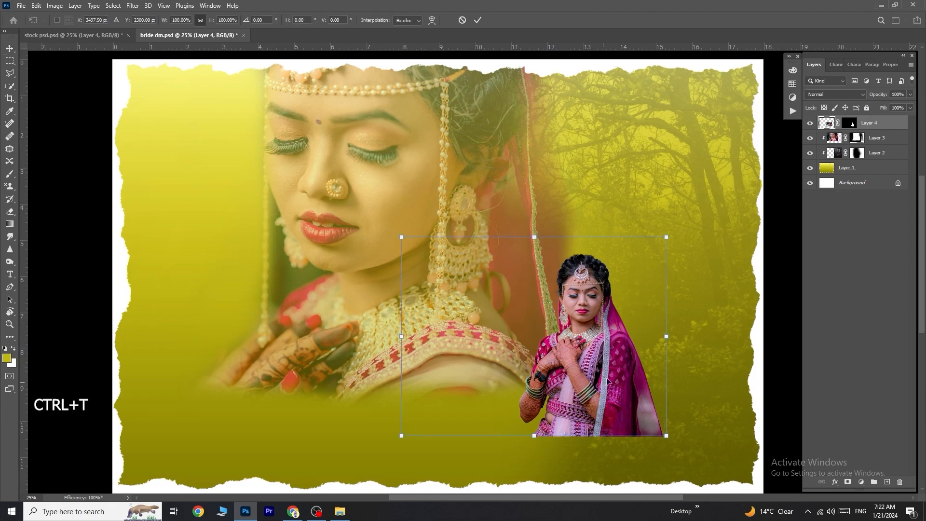
drag(534, 238, 386, 83)
drag(654, 268, 538, 322)
drag(690, 301, 759, 300)
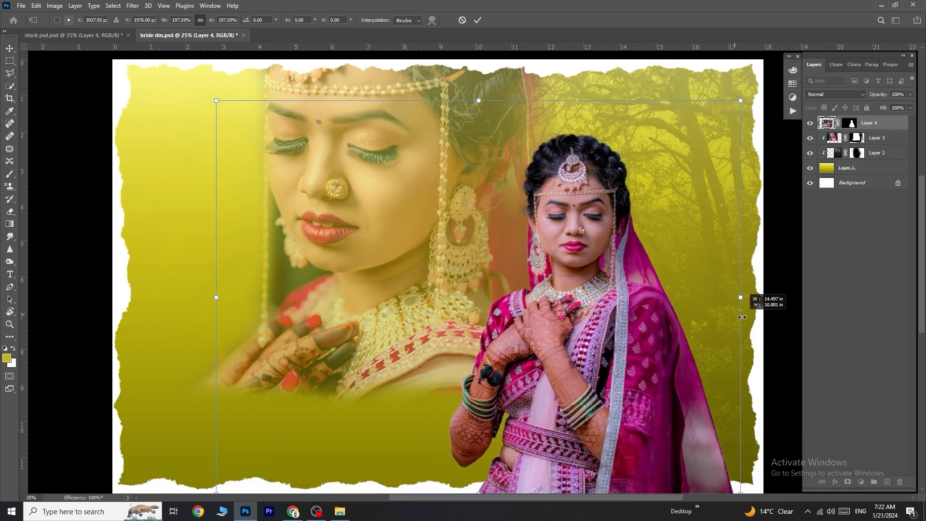
drag(670, 320, 628, 324)
scroll(643, 325, down, 1)
click(477, 21)
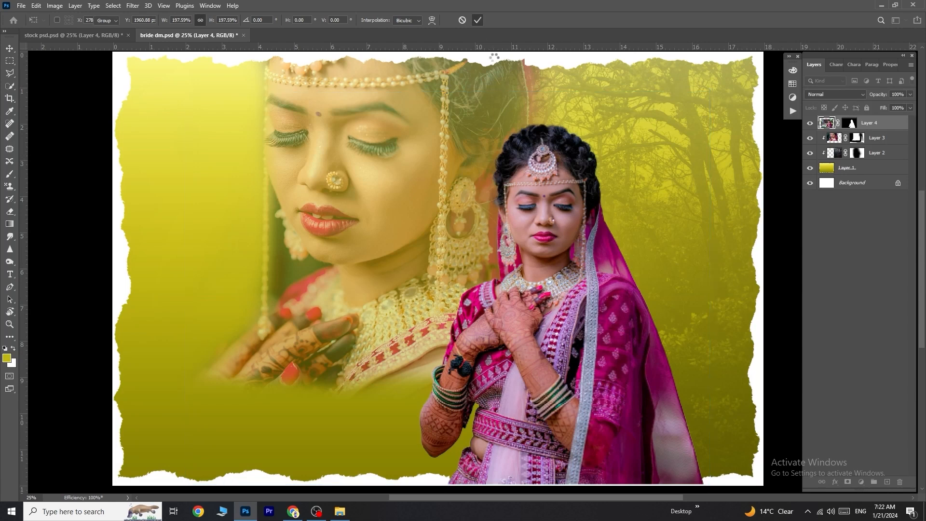
Step: Move the faded bride close-up slightly left and down, and touch up its layer mask along the lower edge with the soft Eraser, swapping colours
click(378, 181)
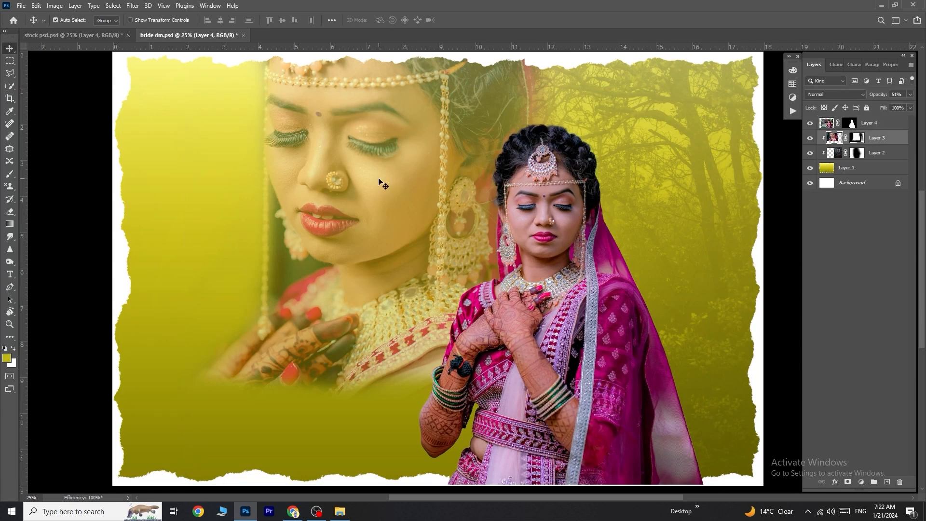
drag(379, 180, 366, 187)
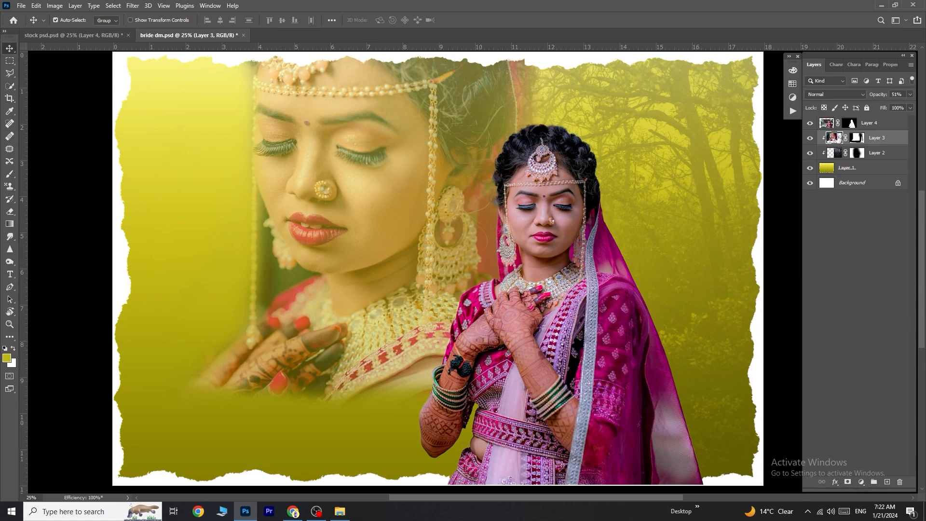
click(855, 139)
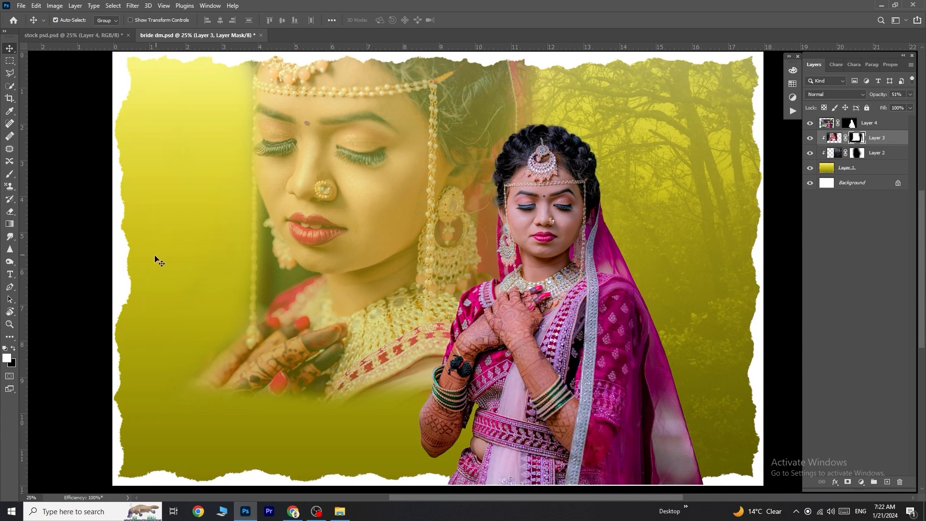
click(13, 349)
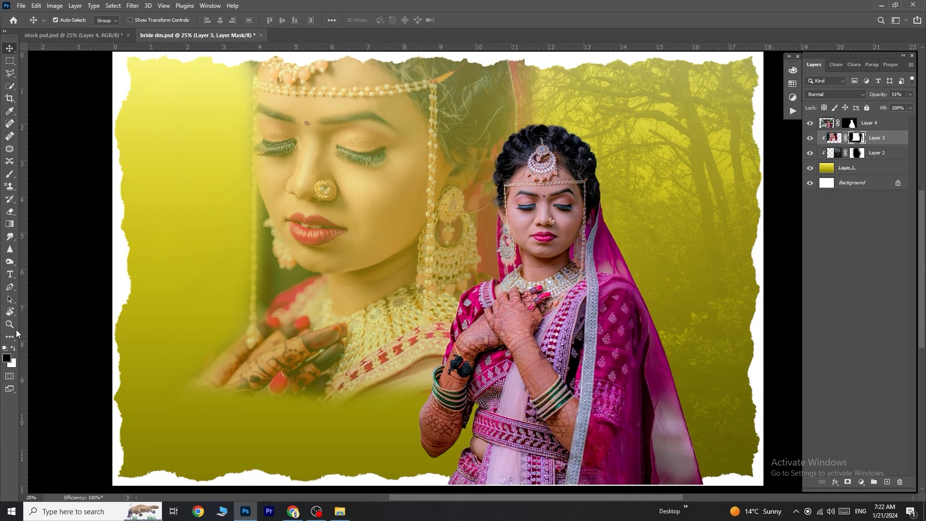
click(10, 212)
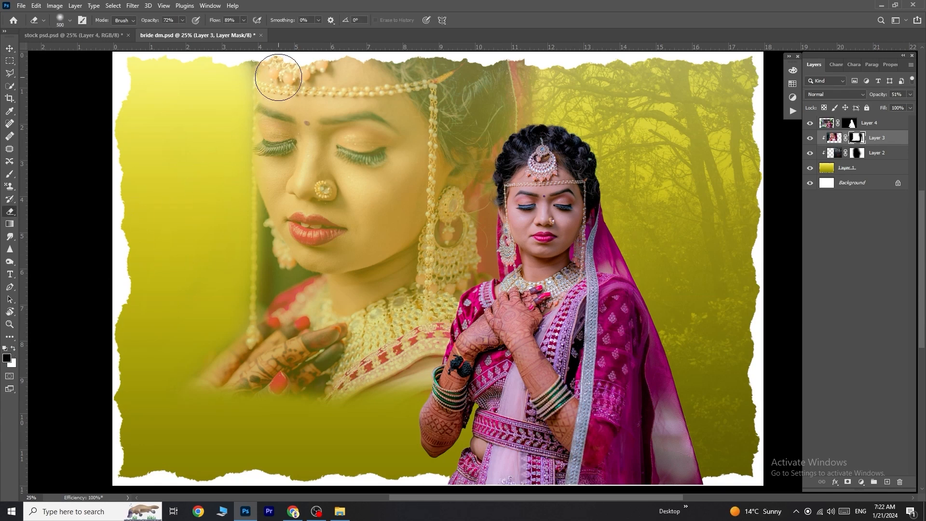
mouse_move(276, 97)
mouse_down()
mouse_move(273, 176)
mouse_move(288, 233)
mouse_up()
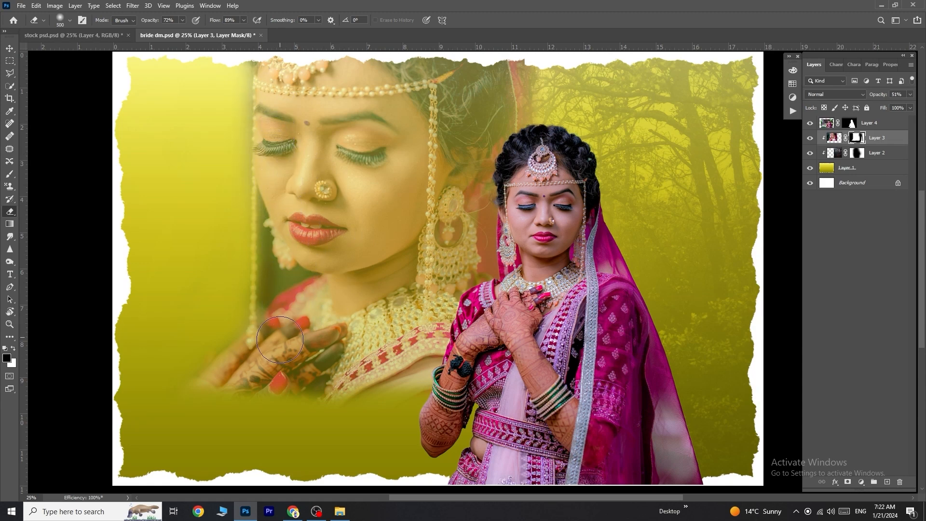
mouse_move(326, 350)
mouse_down()
mouse_move(328, 372)
mouse_move(407, 372)
mouse_move(366, 384)
mouse_move(433, 373)
mouse_up()
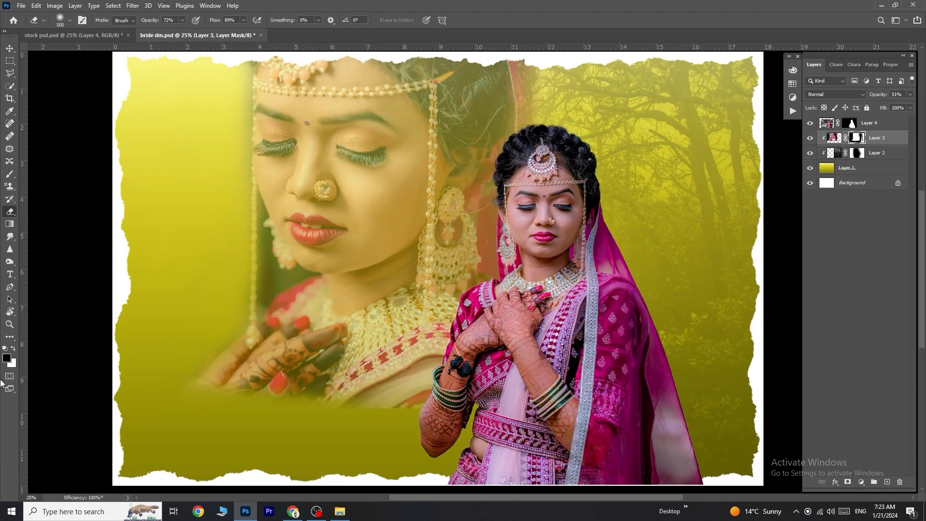
click(13, 349)
mouse_move(336, 426)
mouse_down()
mouse_move(427, 426)
mouse_move(305, 423)
mouse_move(455, 427)
mouse_move(449, 451)
mouse_up()
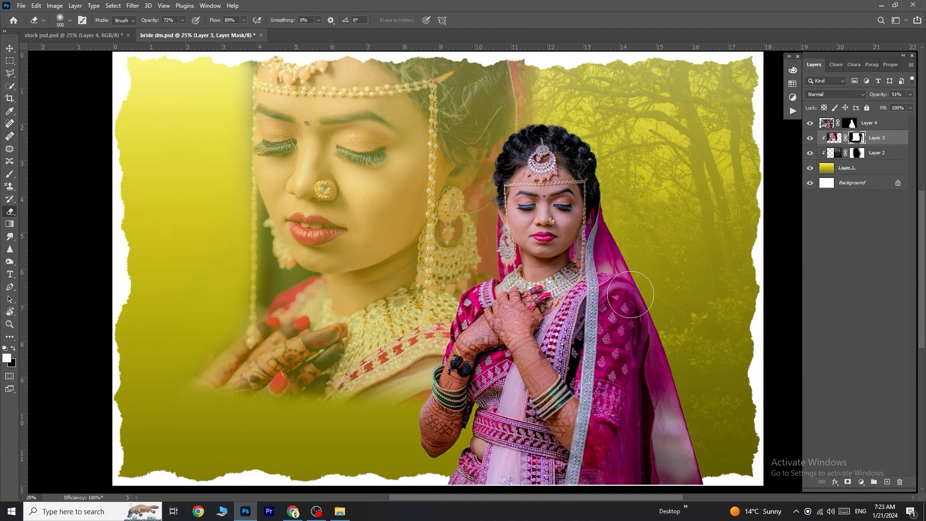
Step: Copy the orange glow image from stock psd.psd into bride dm.psd above the standing bride layer and set its blend mode to Screen
click(828, 124)
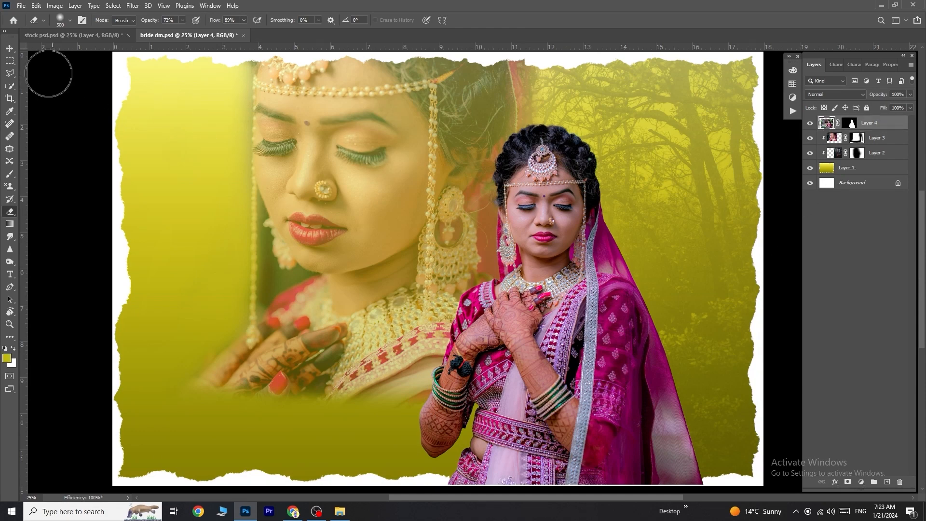
click(9, 49)
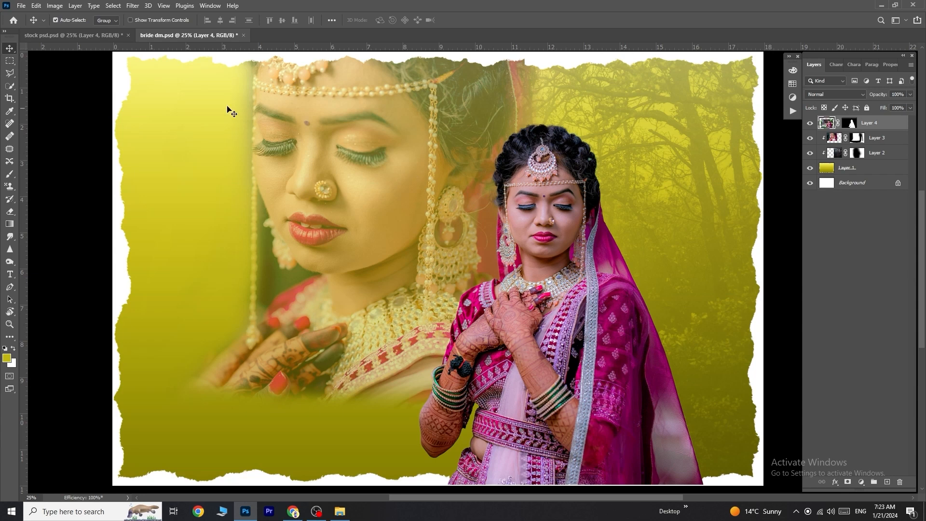
click(72, 35)
drag(645, 151, 641, 243)
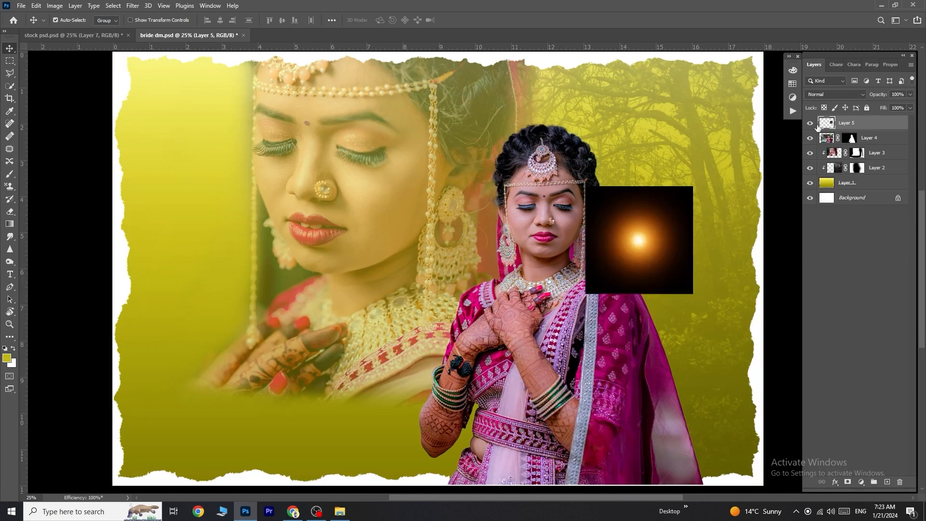
click(826, 95)
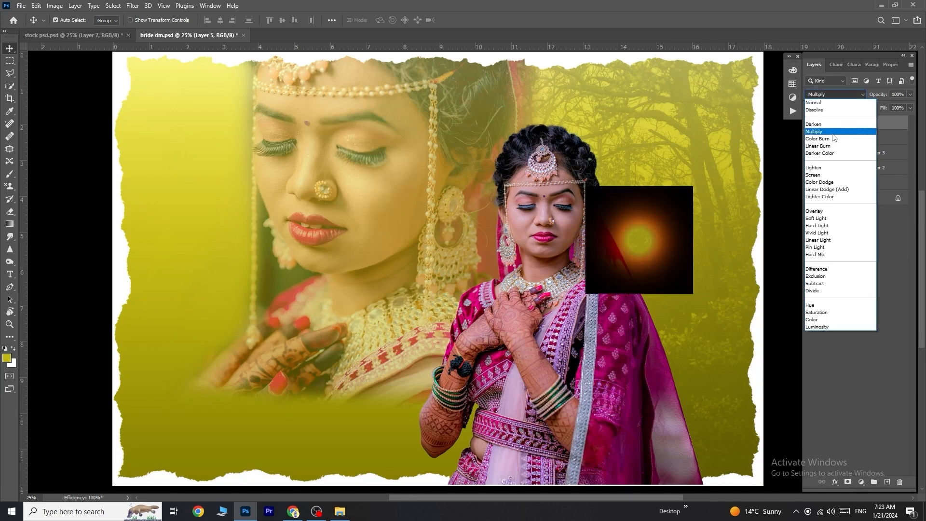
click(832, 176)
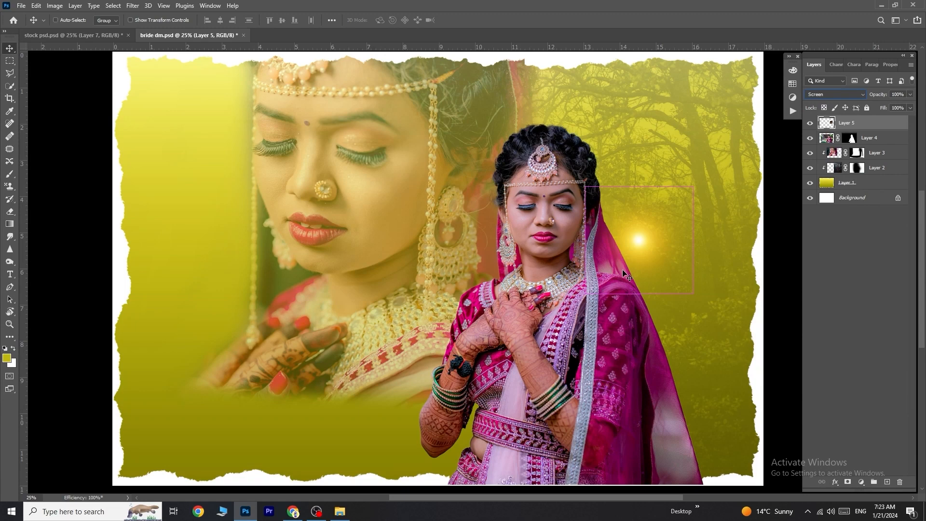
Step: Scale the orange glow layer to about 492% and place its bright spot over the forest behind the standing bride
key(ctrl+t)
drag(698, 239, 854, 255)
drag(773, 293, 719, 192)
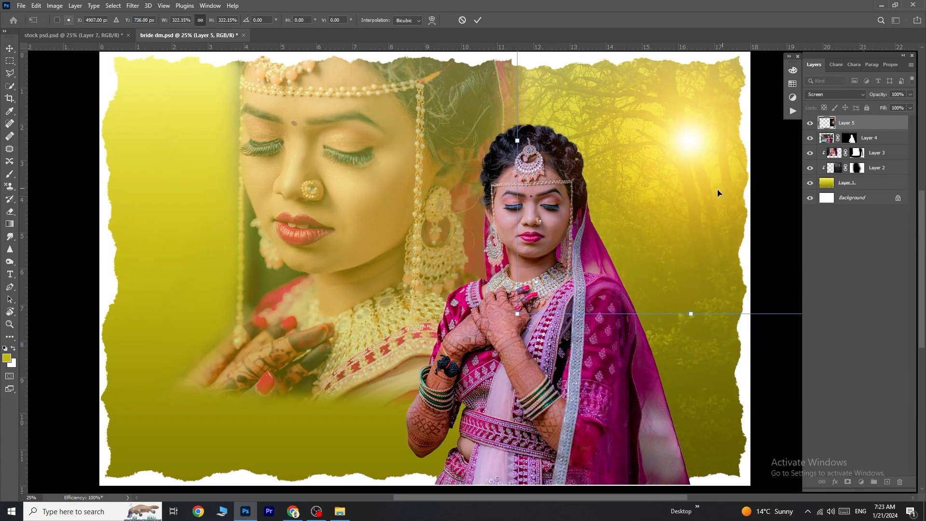
drag(517, 310, 338, 487)
drag(542, 356, 638, 271)
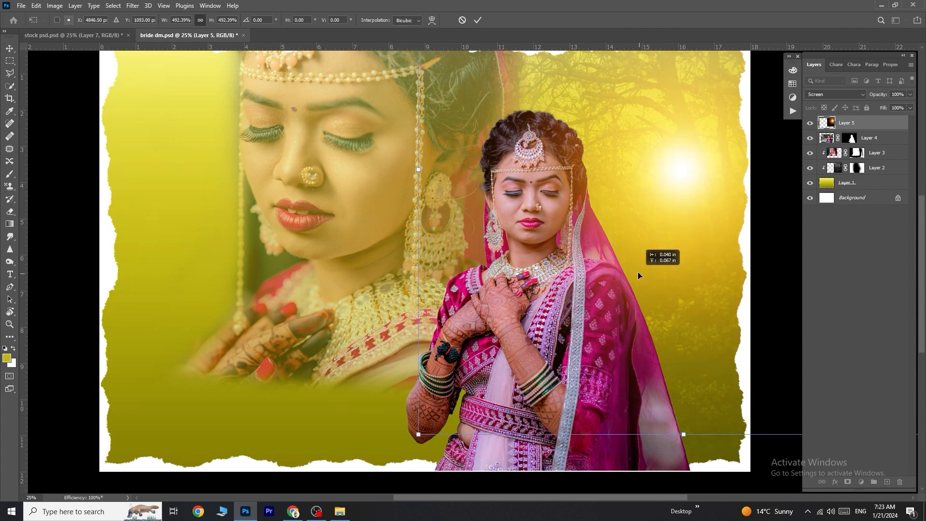
click(479, 19)
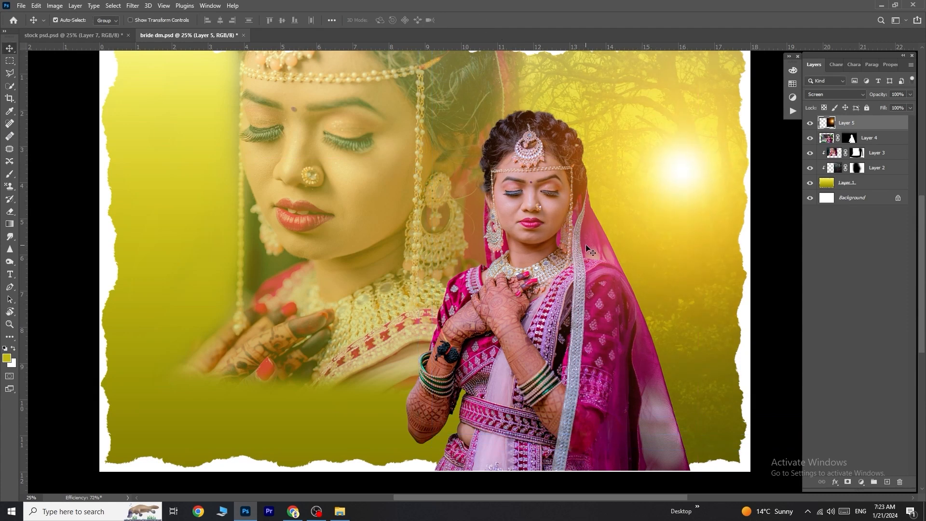
Step: Lower the glow layer's opacity to 63% and move it slightly up and left, closer to the standing bride's head
drag(589, 235, 585, 284)
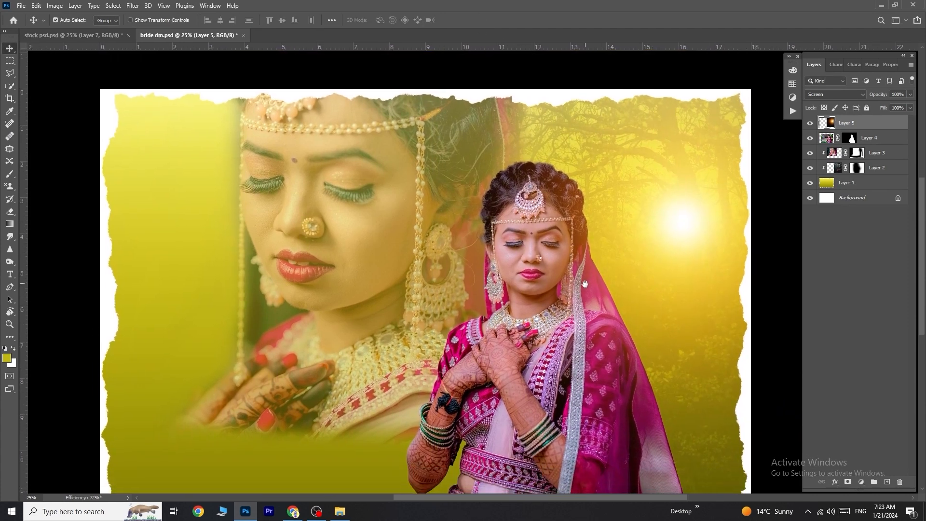
drag(872, 98, 858, 98)
drag(686, 248, 639, 194)
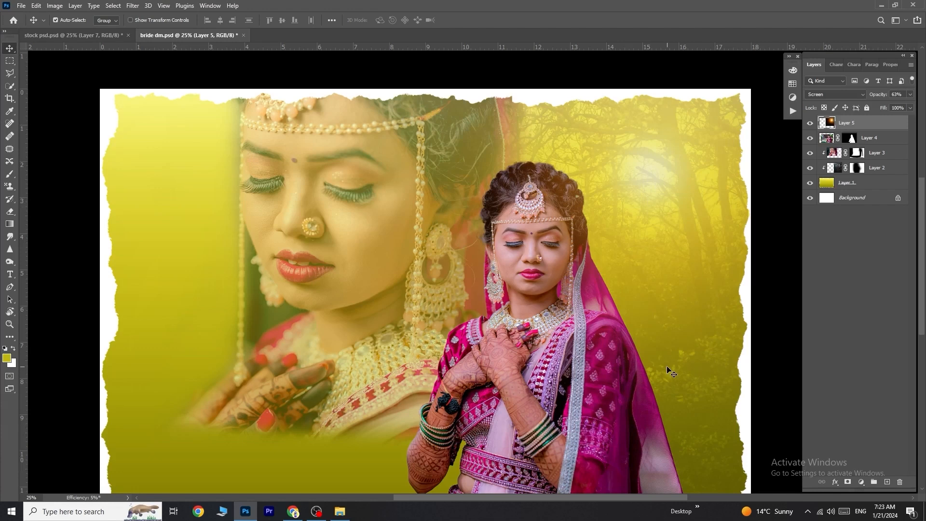
scroll(666, 362, down, 1)
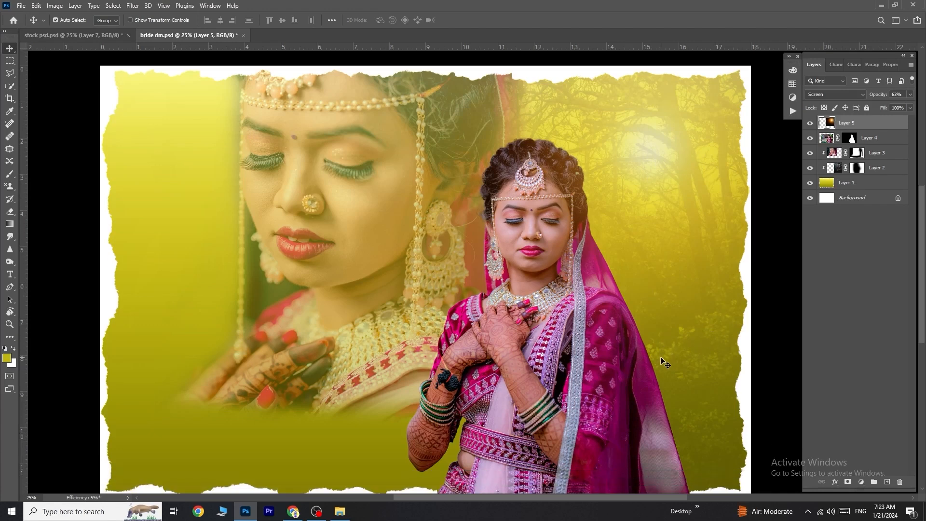
scroll(661, 356, down, 1)
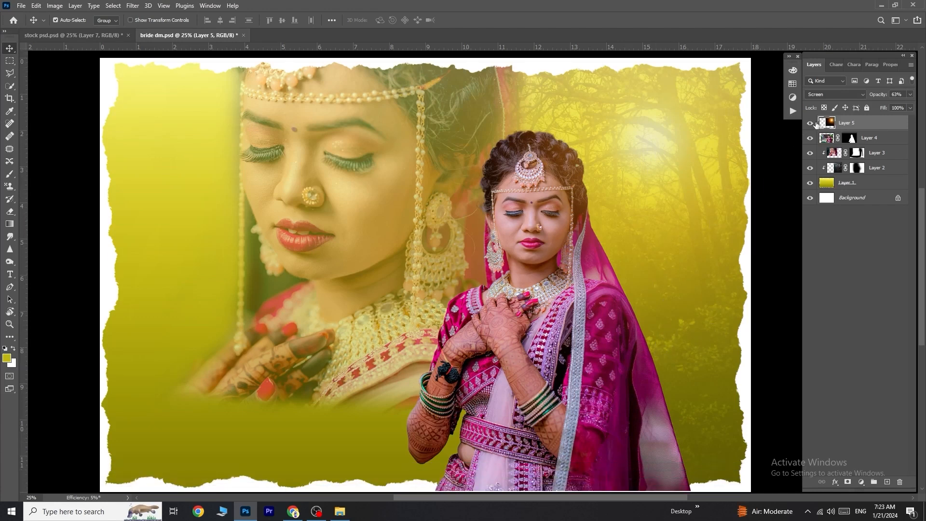
drag(880, 98, 877, 99)
Step: Stamp all visible layers into a new top layer and add a Color Balance adjustment layer above it
key(ctrl+shift+alt+e)
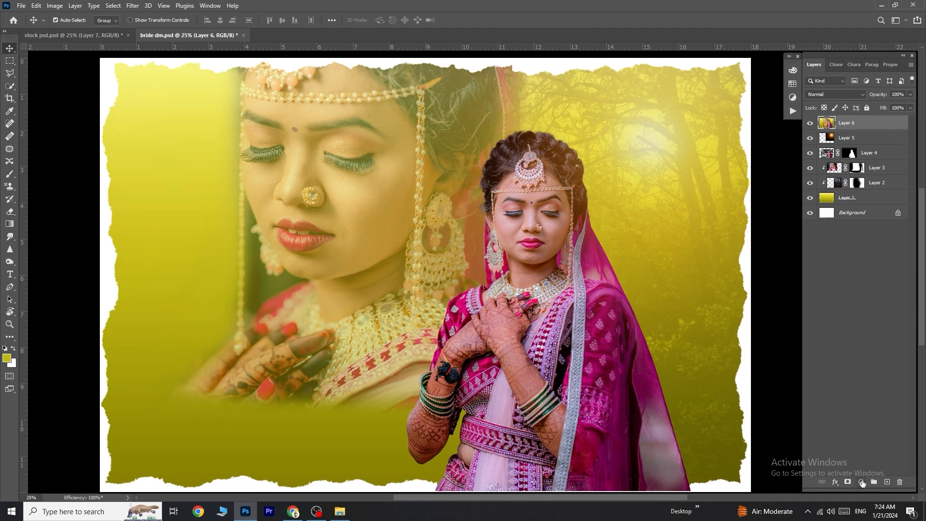
click(862, 482)
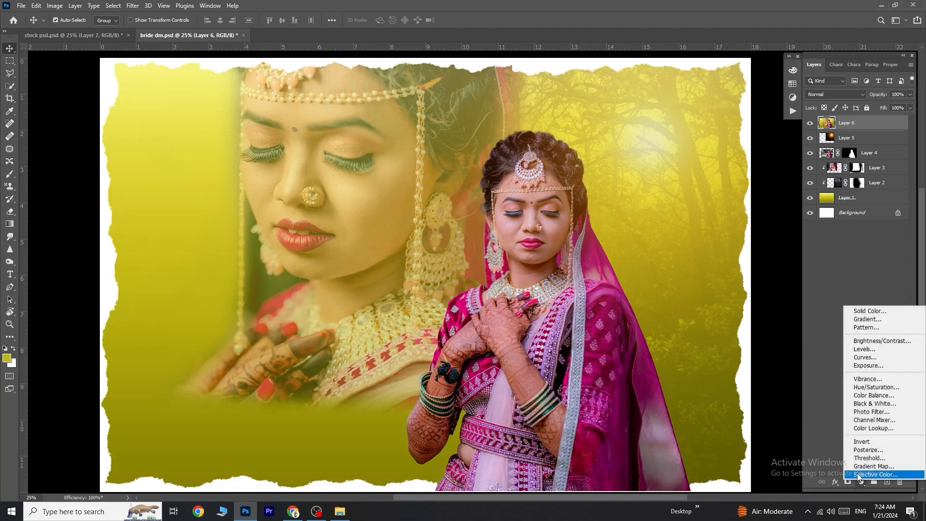
click(863, 395)
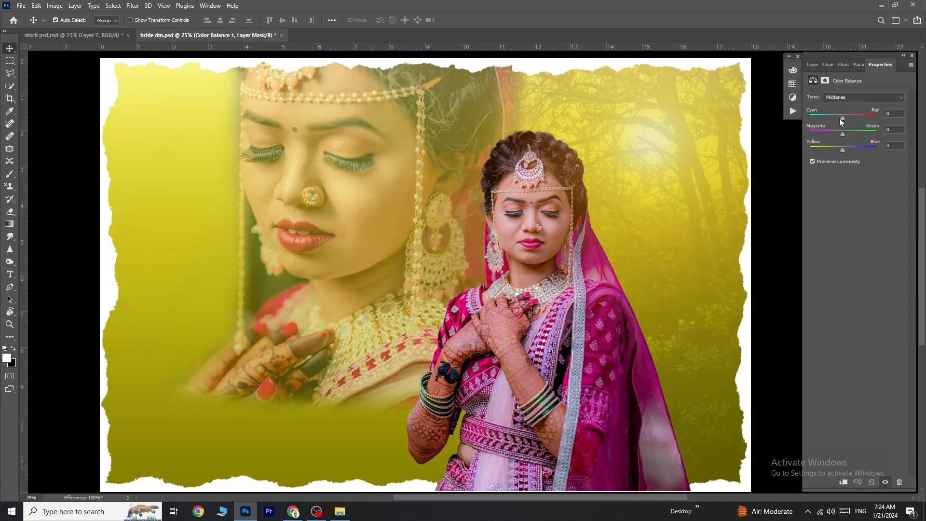
Step: Set the adjustment's midtones to +96 on Cyan–Red and -57 on Magenta–Green, and shift Yellow–Blue slightly toward yellow
scroll(826, 126, up, 1)
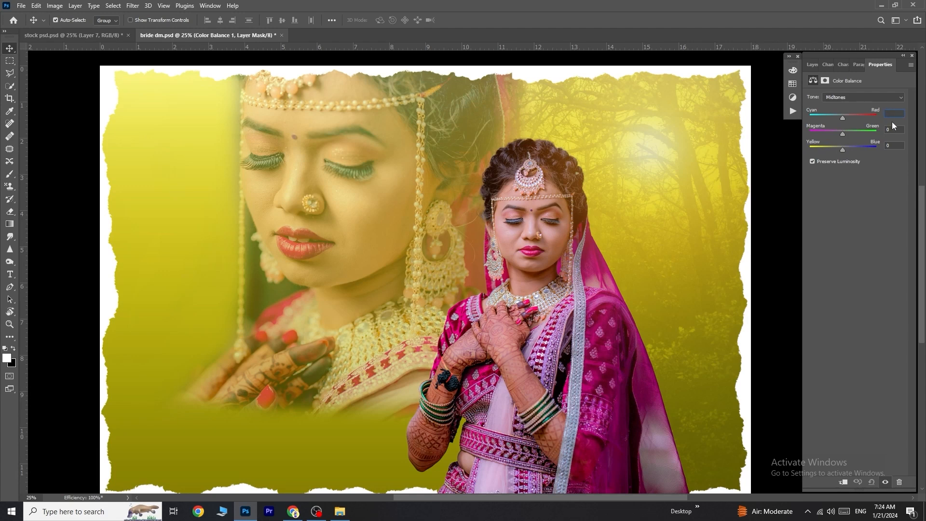
text(96)
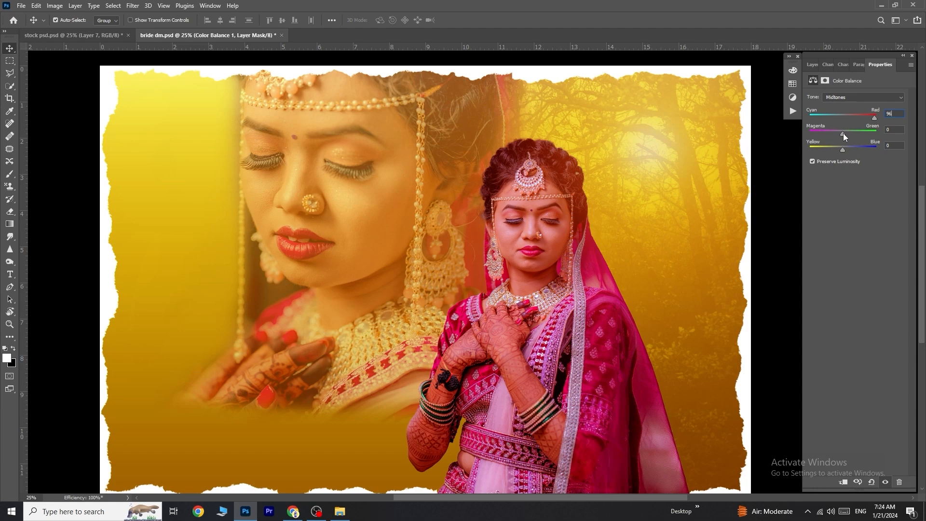
drag(844, 131, 840, 134)
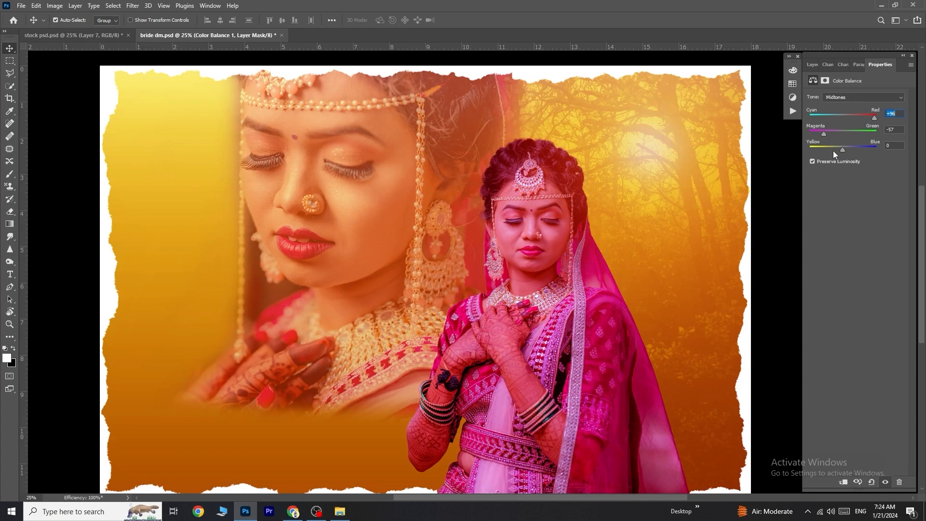
drag(842, 149, 835, 149)
click(815, 65)
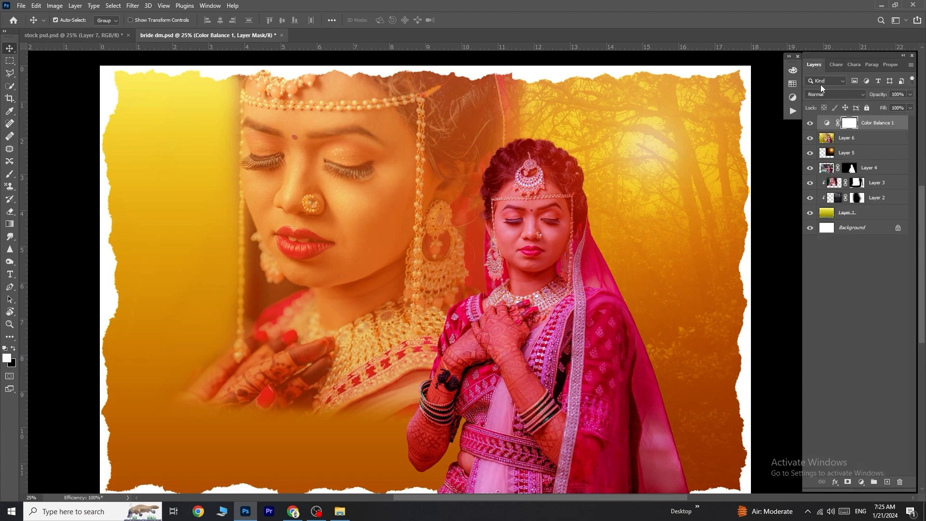
Step: Clip the standing bride layer to the torn-edge background with a clipping mask
click(881, 167)
right_click(881, 168)
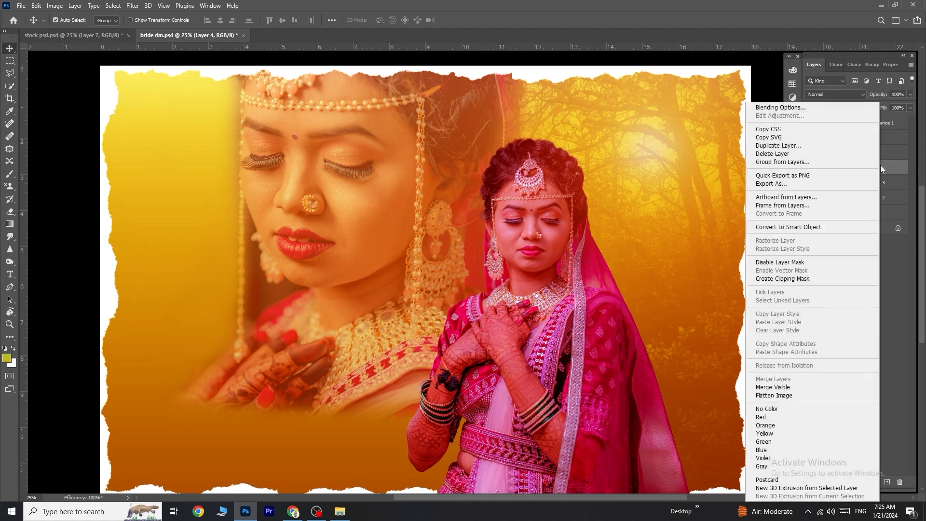
click(783, 281)
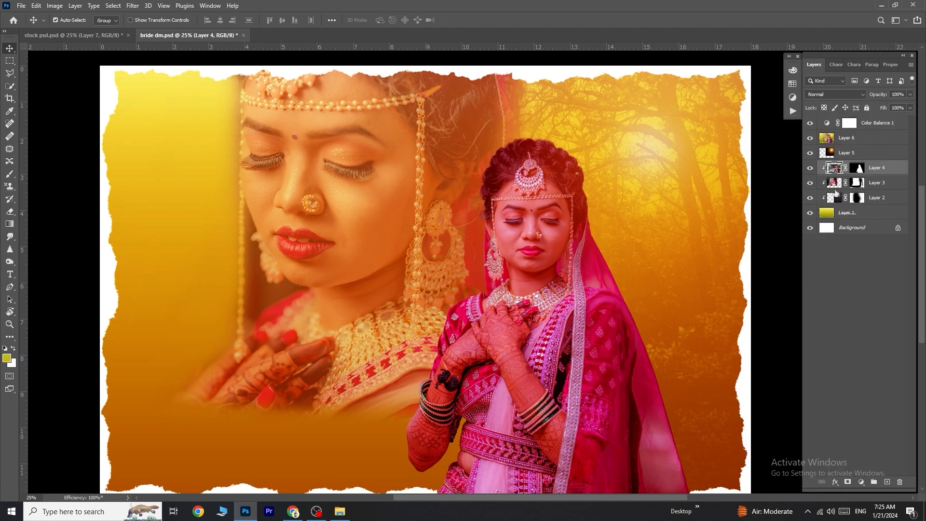
Step: Stamp the visible layers into a new layer above Color Balance 1 and move the standing bride layer to the top of the stack
click(877, 125)
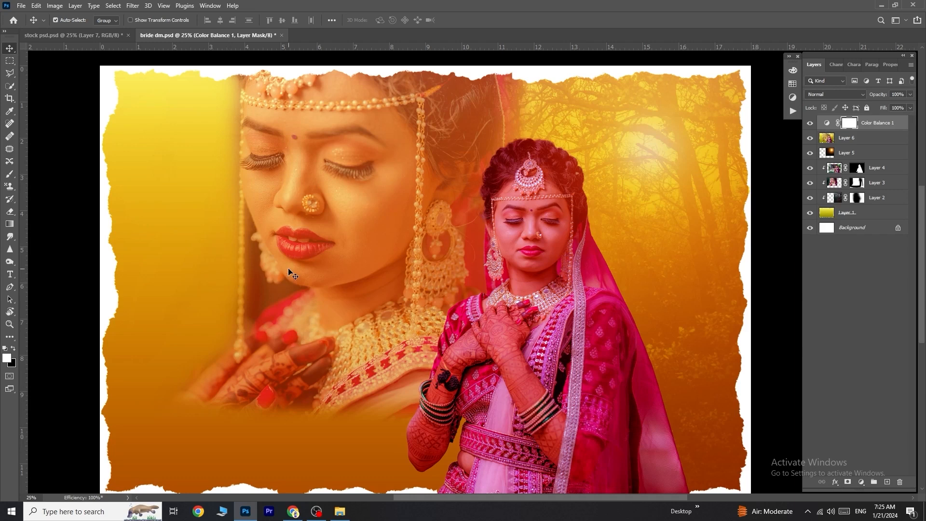
key(ctrl+shift+alt+e)
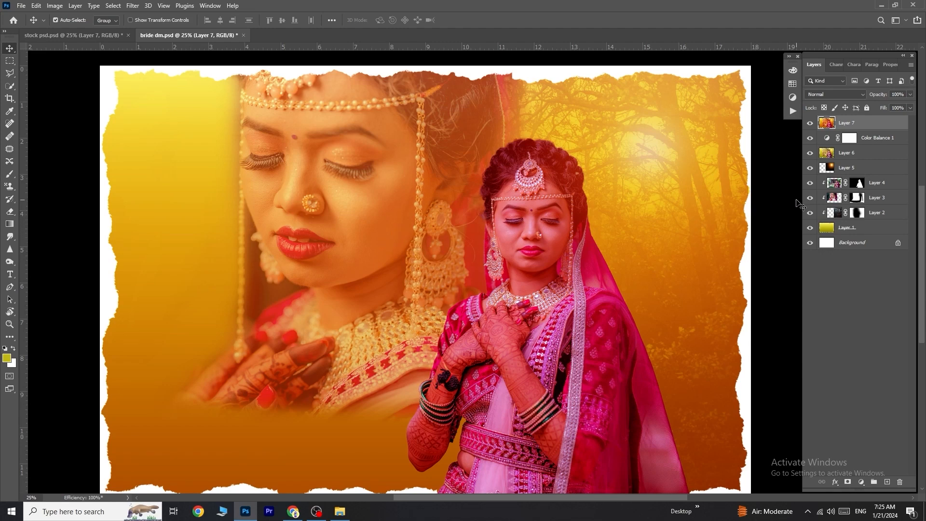
drag(835, 186, 831, 116)
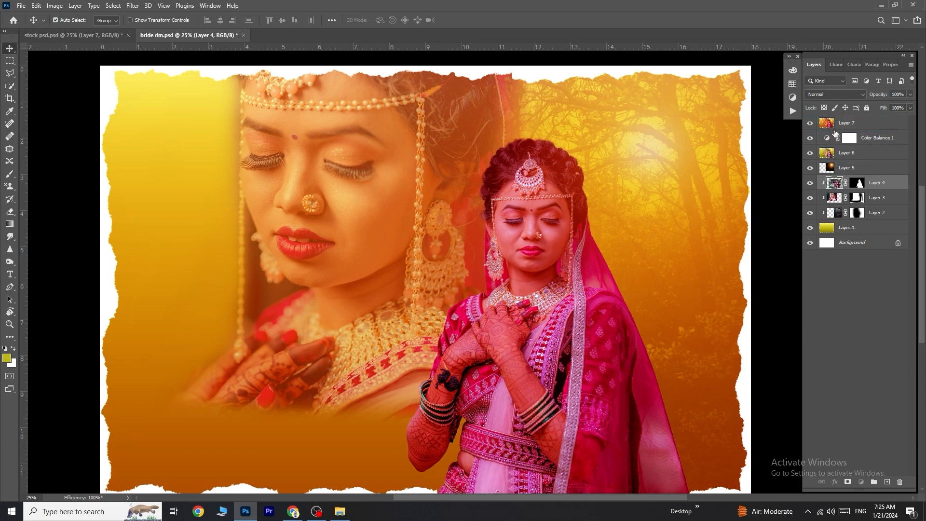
drag(834, 183, 832, 118)
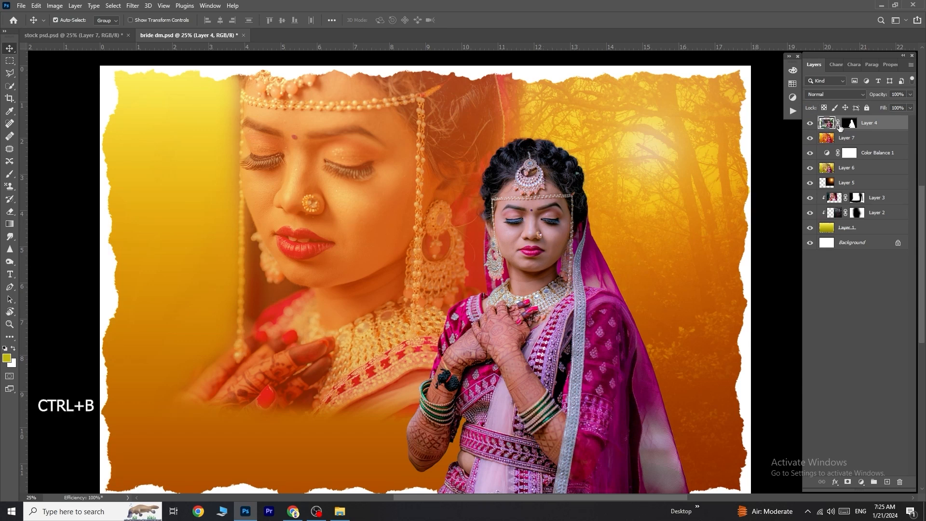
Step: Apply Color Balance with midtone levels 0, +1, -28 to the standing bride, and stamp the visible layers into a new layer
key(ctrl+b)
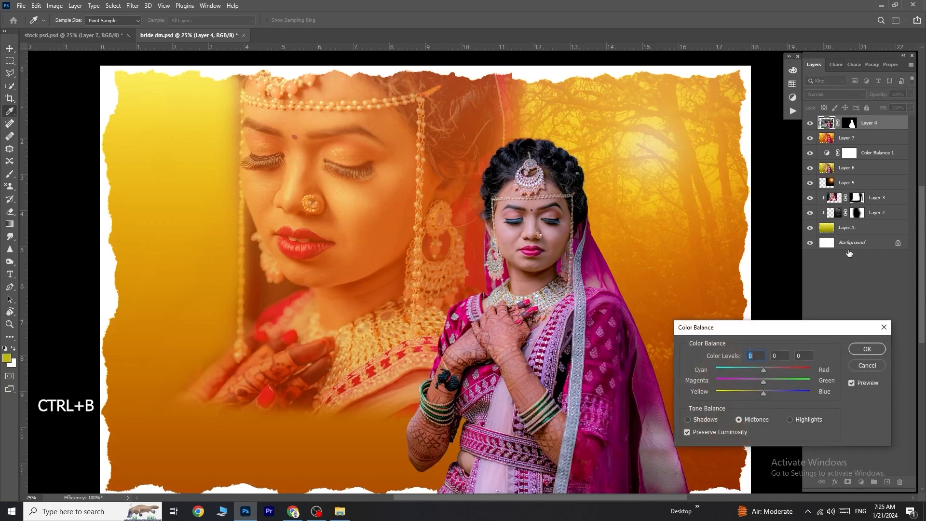
mouse_move(763, 393)
mouse_down()
mouse_move(749, 393)
mouse_move(762, 382)
mouse_up()
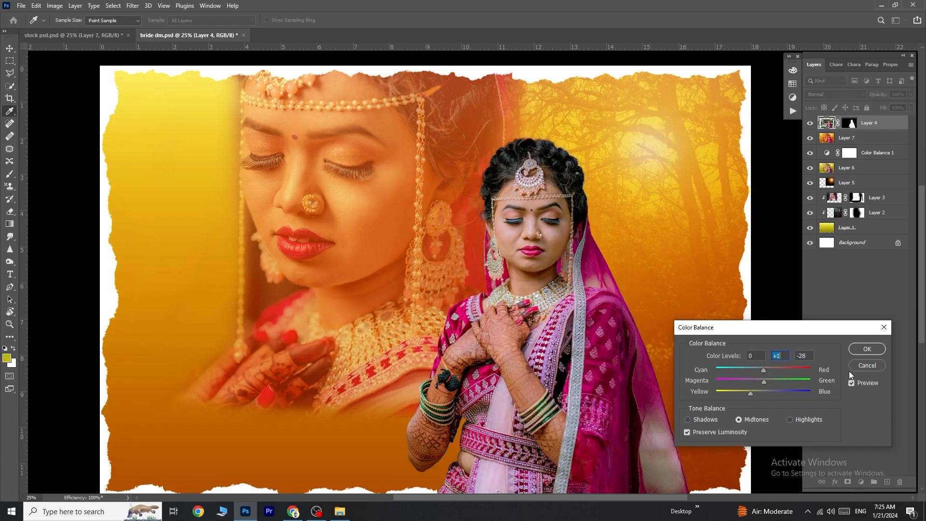
click(866, 348)
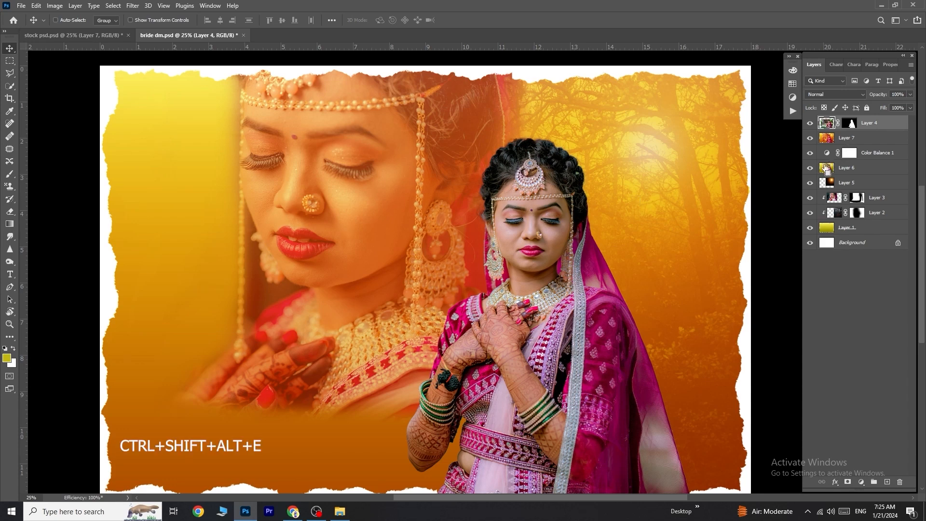
key(ctrl+shift+alt+e)
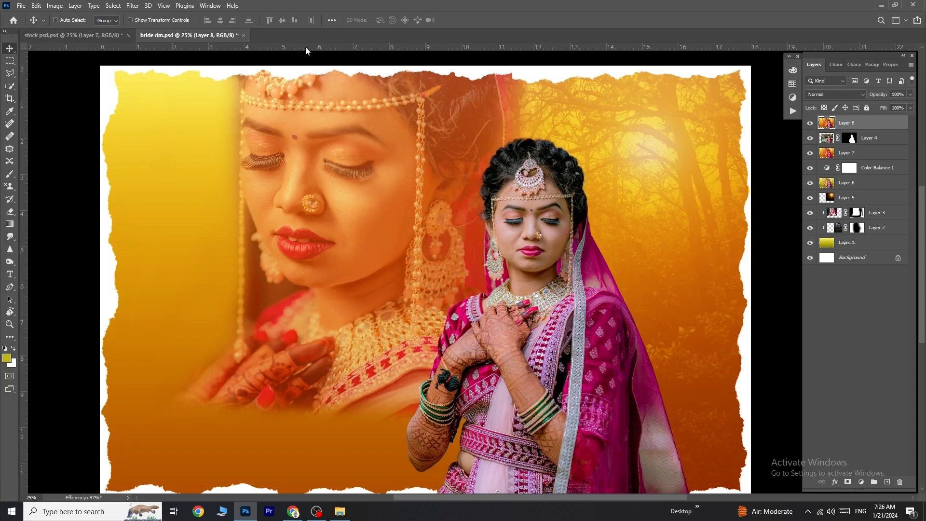
Step: Copy the Smart Fading group from smarat fade psd effect.psd to the top of bride dm.psd and lower its opacity to 52%
key(ctrl+o)
click(426, 99)
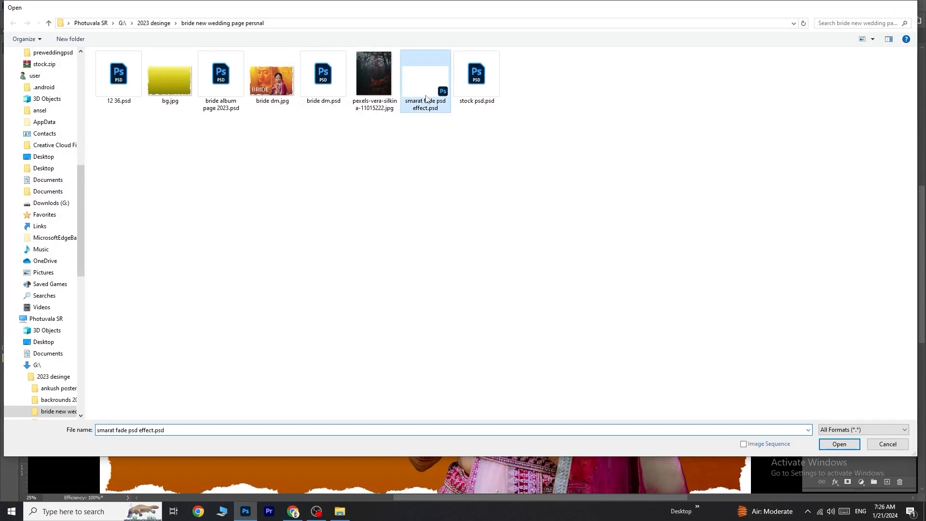
double_click(426, 98)
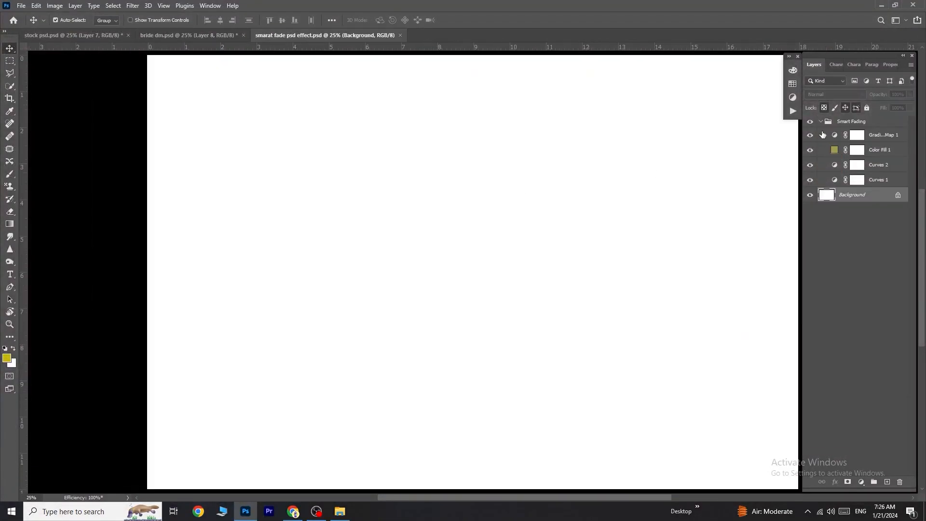
click(822, 122)
drag(830, 123, 288, 156)
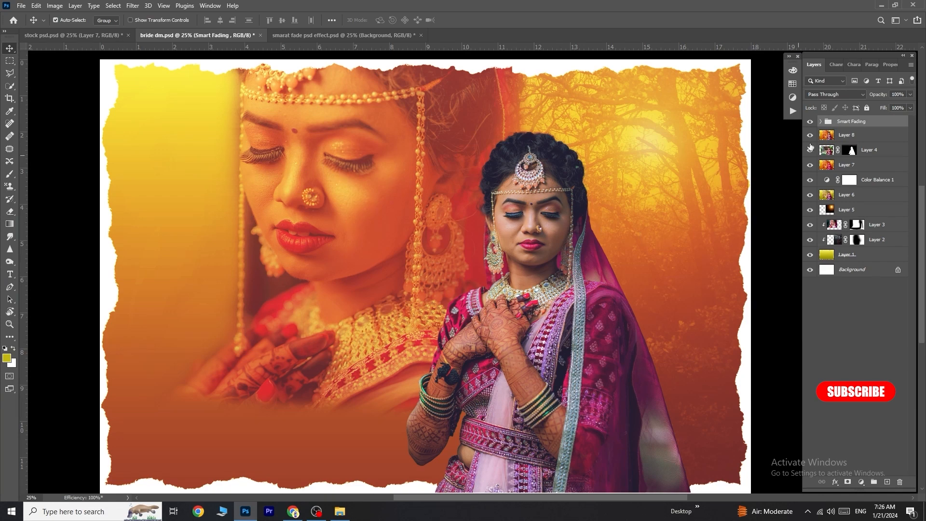
drag(880, 95, 877, 97)
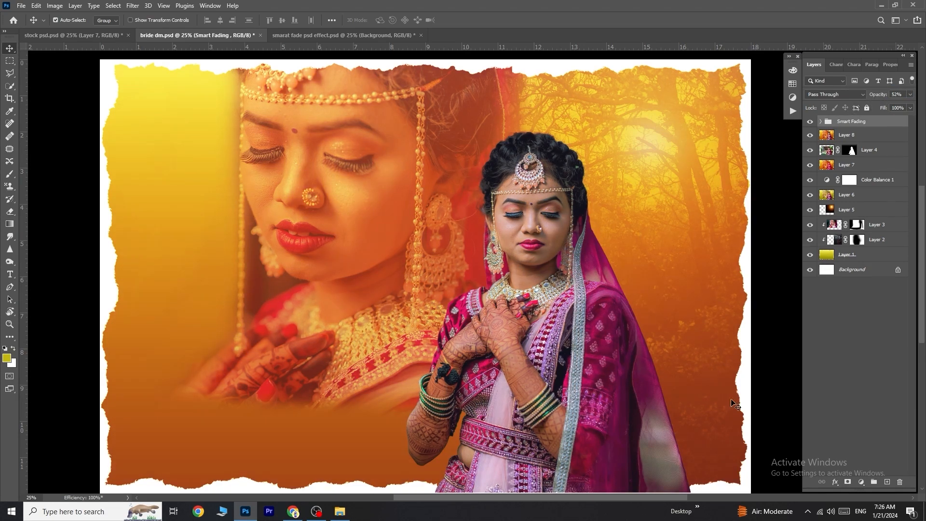
Step: Add a layer mask to the Smart Fading group and erase the effect over the standing bride, reducing the soft Eraser to 300 px
click(848, 481)
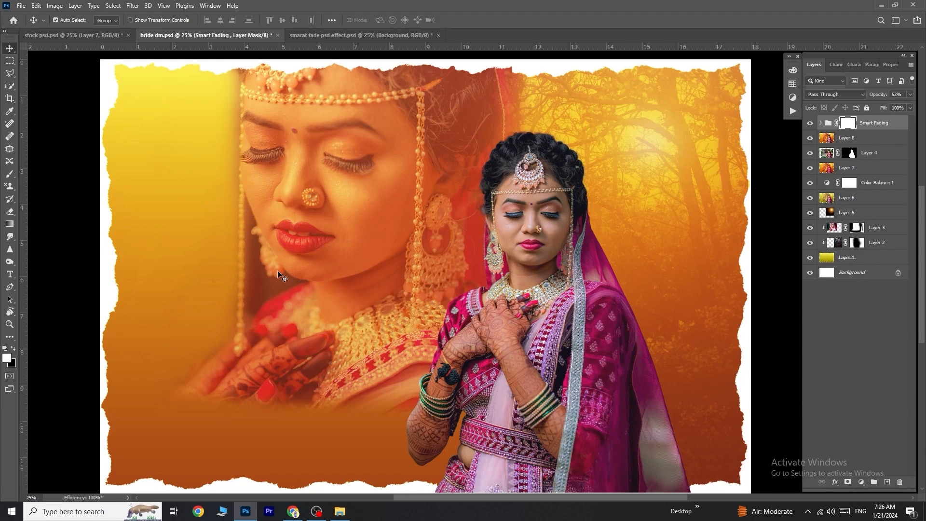
click(15, 214)
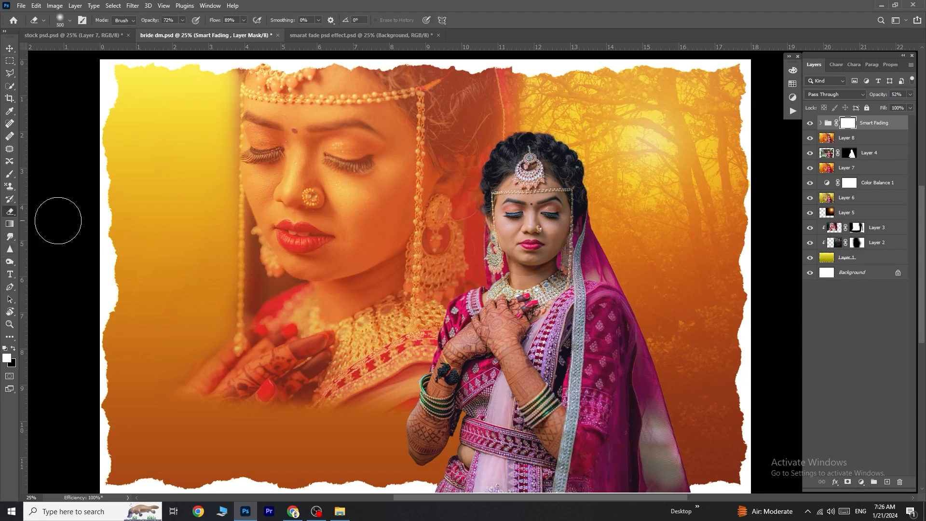
mouse_move(545, 226)
mouse_down()
mouse_move(531, 160)
mouse_move(545, 237)
mouse_move(547, 213)
mouse_move(527, 239)
mouse_up()
mouse_move(621, 385)
mouse_down()
mouse_move(616, 352)
mouse_move(630, 415)
mouse_move(637, 401)
mouse_move(656, 465)
mouse_move(658, 438)
mouse_move(660, 493)
mouse_move(673, 512)
mouse_move(670, 487)
mouse_move(603, 509)
mouse_move(559, 318)
mouse_move(565, 436)
mouse_move(544, 462)
mouse_move(528, 322)
mouse_move(531, 426)
mouse_move(511, 341)
mouse_move(476, 322)
mouse_move(462, 362)
mouse_move(467, 315)
mouse_move(513, 291)
mouse_move(540, 305)
mouse_move(541, 236)
mouse_move(530, 204)
mouse_move(518, 211)
mouse_move(527, 193)
mouse_move(529, 430)
mouse_move(506, 417)
mouse_move(496, 467)
mouse_move(478, 464)
mouse_move(464, 497)
mouse_move(532, 445)
mouse_move(590, 495)
mouse_move(556, 477)
mouse_move(544, 387)
mouse_move(467, 364)
mouse_up()
key([)
key([)
mouse_move(428, 445)
mouse_down()
mouse_move(420, 440)
mouse_move(444, 393)
mouse_move(449, 408)
mouse_move(479, 409)
mouse_move(458, 319)
mouse_move(470, 304)
mouse_move(505, 302)
mouse_move(517, 255)
mouse_move(566, 277)
mouse_move(581, 212)
mouse_move(560, 179)
mouse_move(512, 163)
mouse_move(498, 206)
mouse_move(509, 264)
mouse_move(499, 311)
mouse_move(485, 309)
mouse_move(457, 328)
mouse_move(536, 319)
mouse_move(577, 468)
mouse_move(584, 439)
mouse_move(588, 452)
mouse_move(535, 424)
mouse_move(492, 341)
mouse_move(560, 352)
mouse_up()
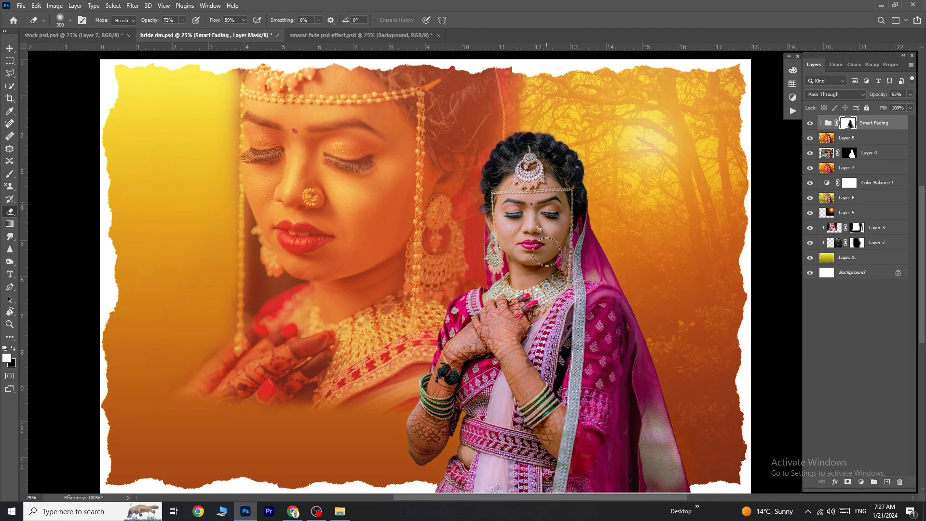
Step: Stamp all visible layers into a new layer above the masked Smart Fading group
click(10, 49)
scroll(449, 260, up, 1)
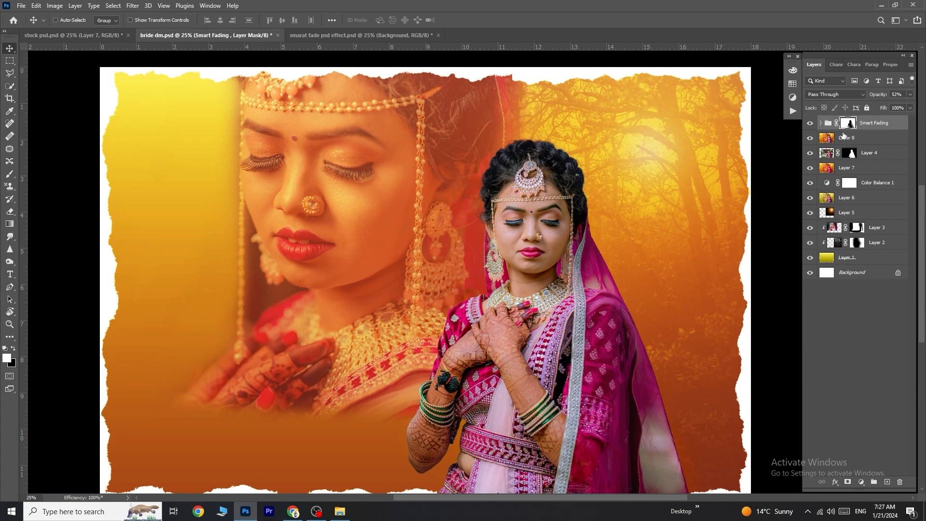
key(ctrl+shift+alt+e)
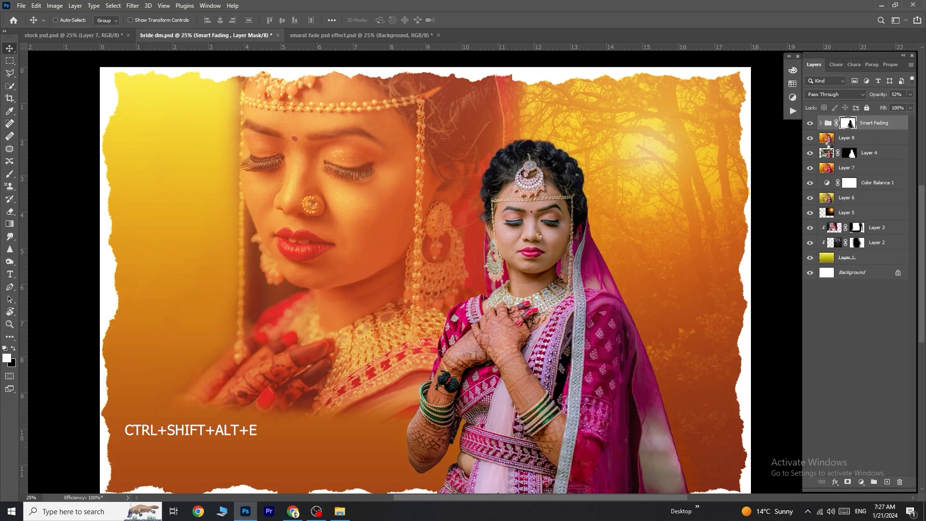
scroll(570, 289, down, 1)
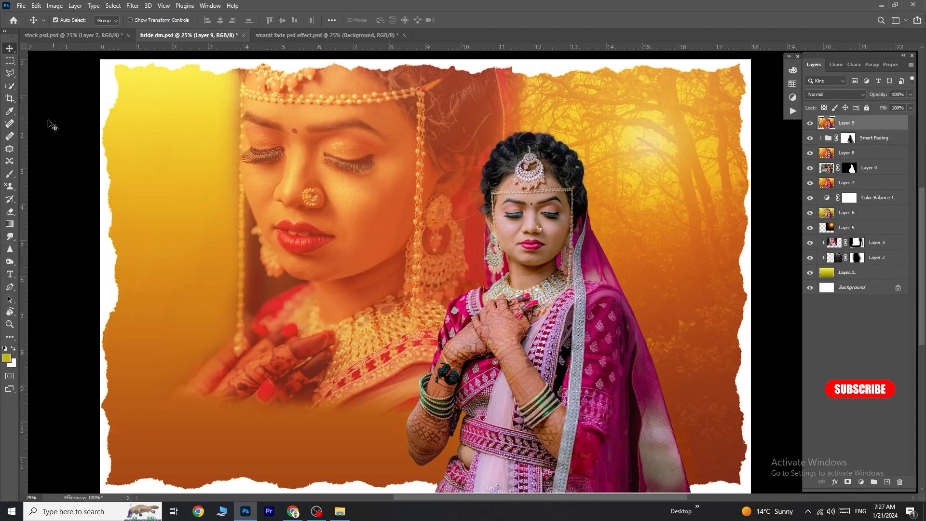
Step: Add the text BRIDE on its own layer over the large bride portrait's hands
click(9, 275)
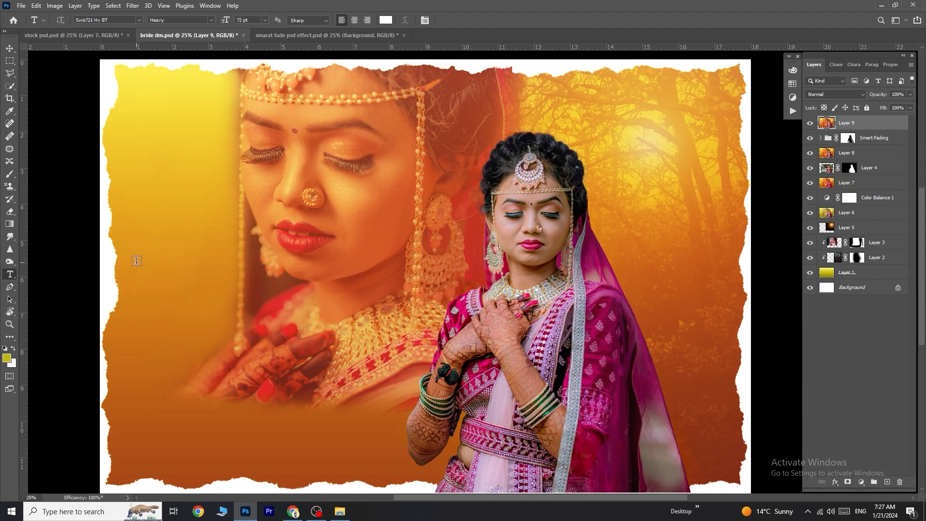
click(185, 334)
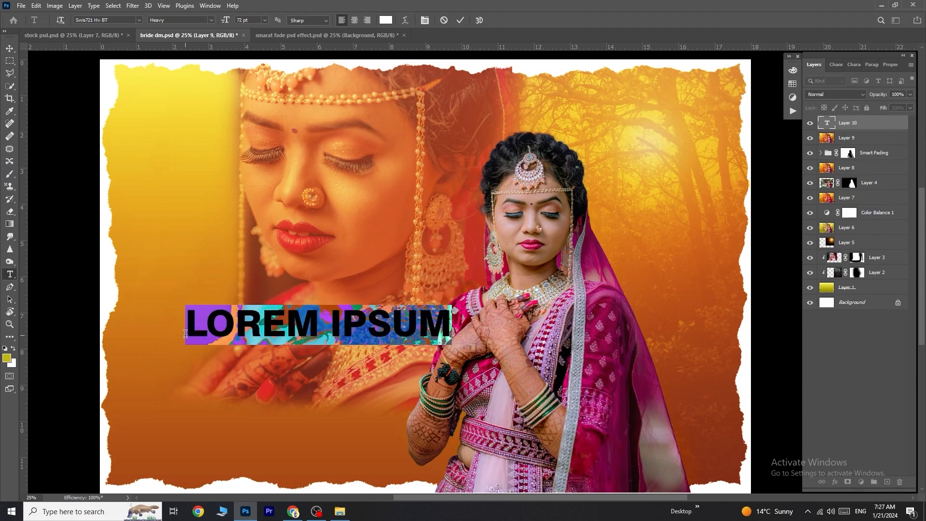
text(BR)
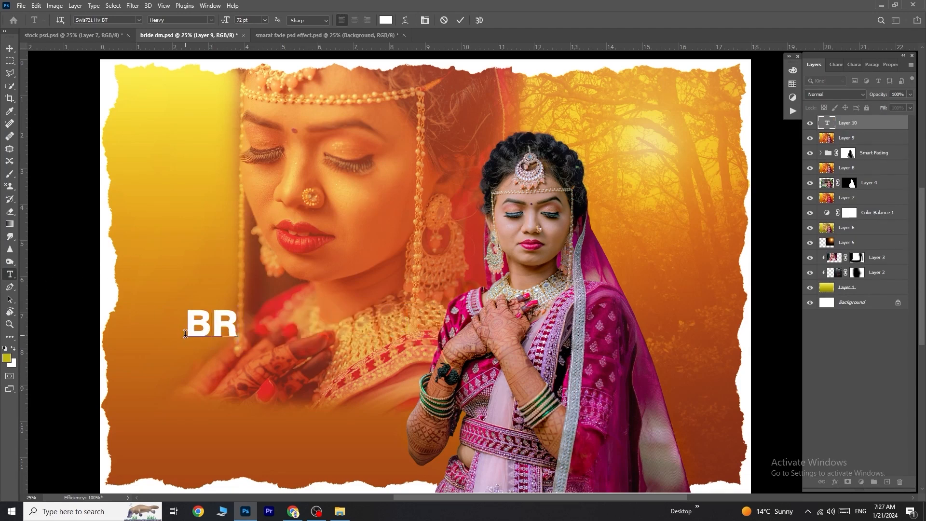
text(IDE)
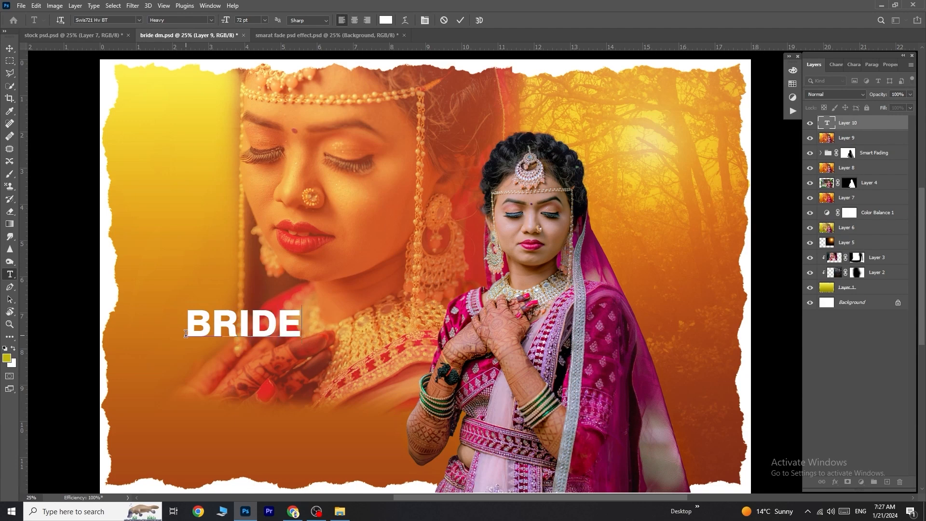
click(464, 20)
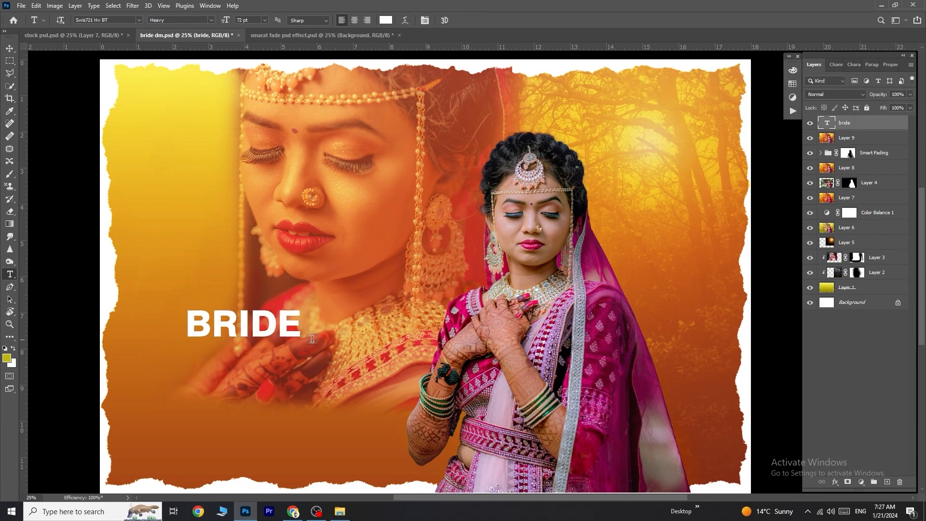
Step: Add the text BEAUTIFUL as a separate text layer above the word BRIDE
click(178, 276)
text(BE)
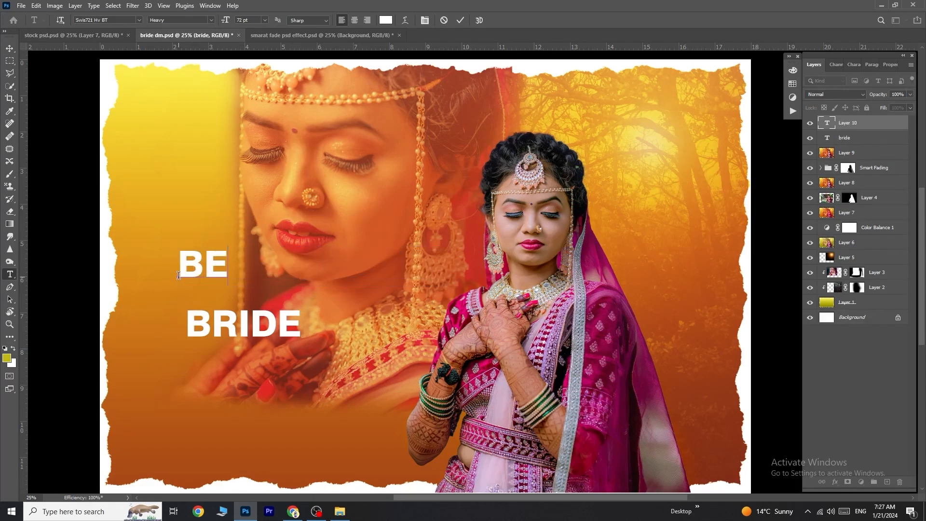
text(AUTIFU)
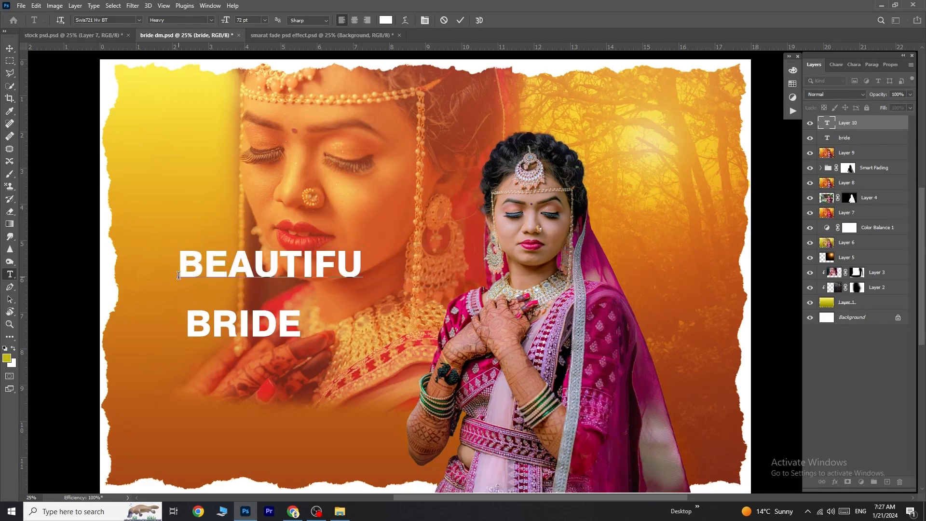
text(L)
click(460, 20)
Step: Change the font of the BRIDE text to Bontias
double_click(192, 328)
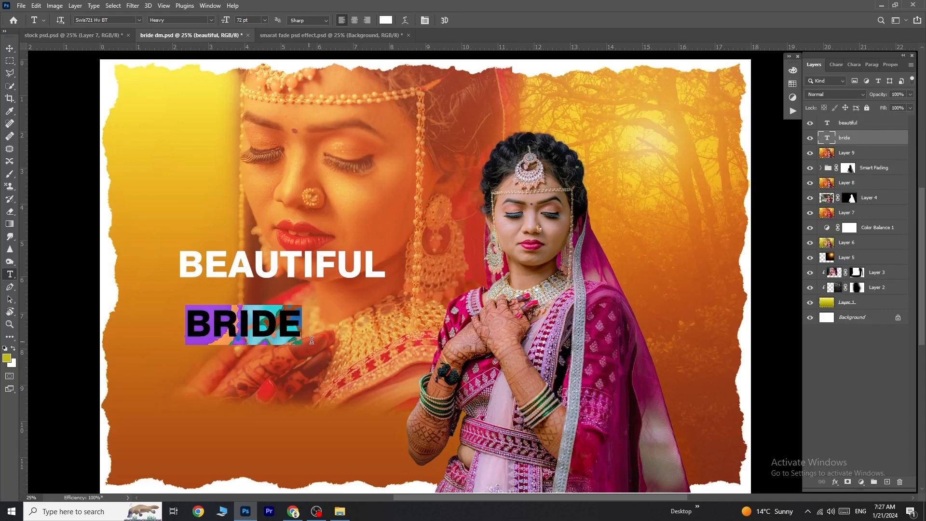
click(138, 20)
click(213, 63)
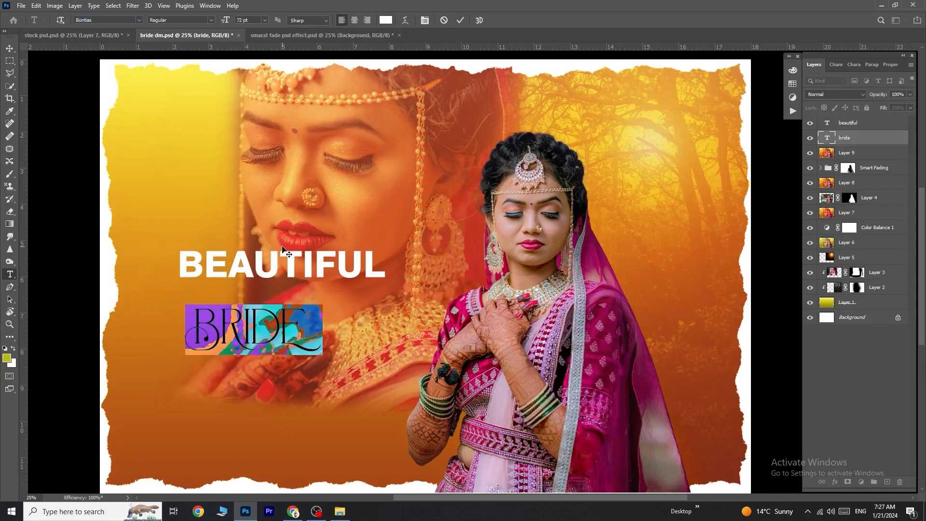
click(461, 21)
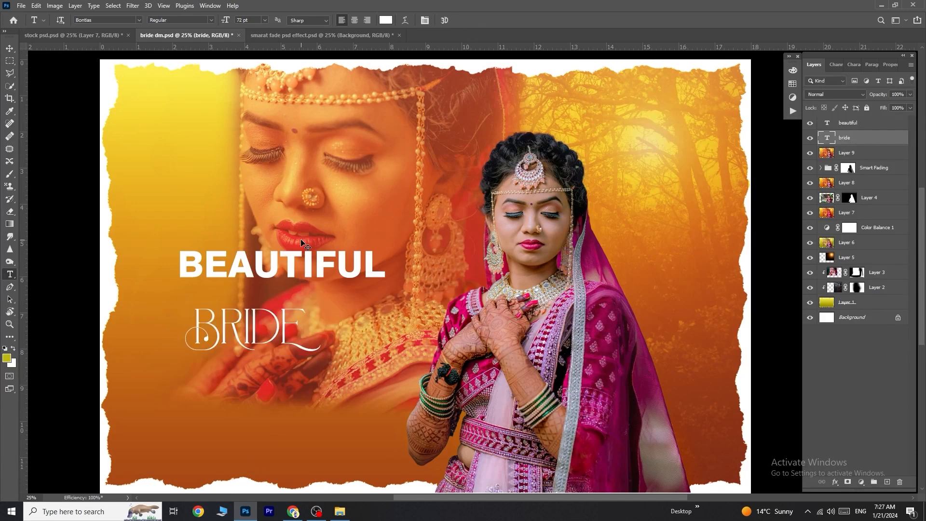
Step: Scale the BRIDE text to about 176% and place it in the page's lower-left area, beside the standing bride
key(ctrl+t)
drag(289, 326, 448, 370)
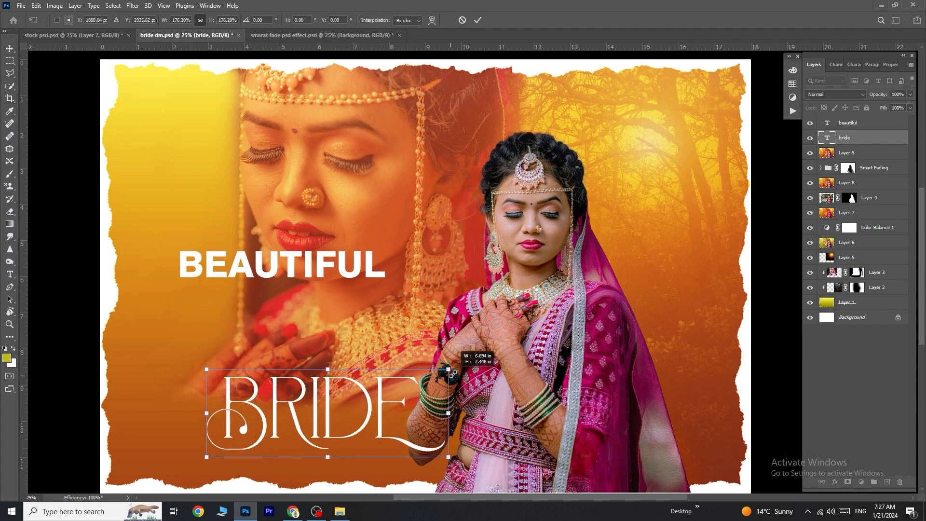
drag(361, 410, 320, 430)
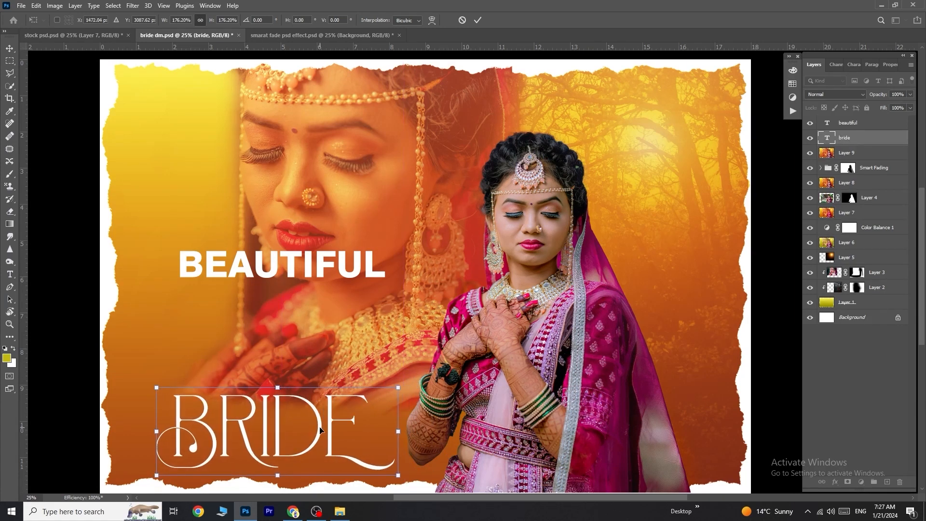
click(475, 21)
Step: Change the font of the BEAUTIFUL text to Samarkan
click(183, 265)
drag(183, 265, 386, 265)
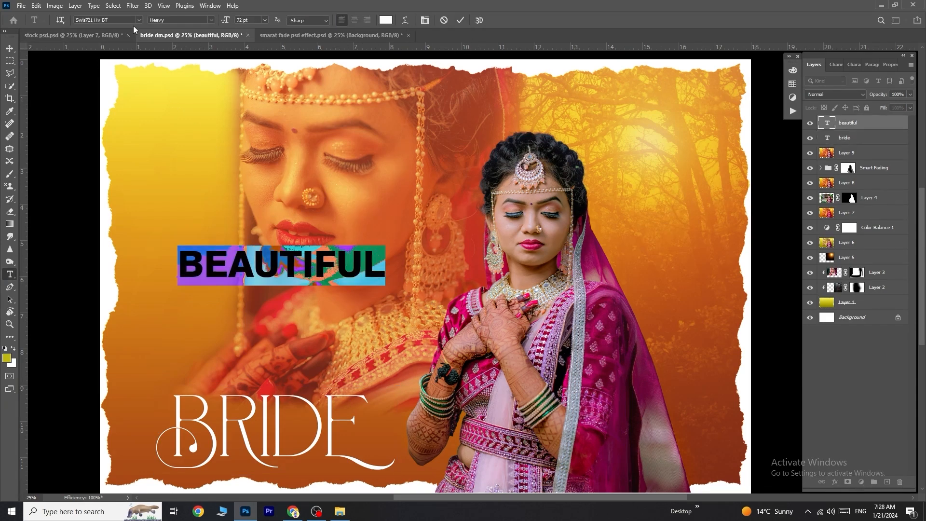
click(138, 20)
click(193, 78)
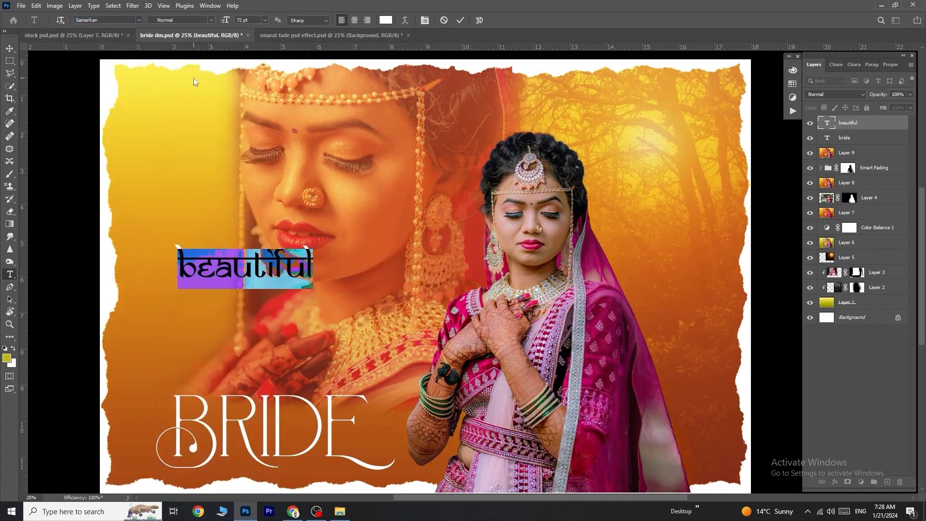
click(461, 20)
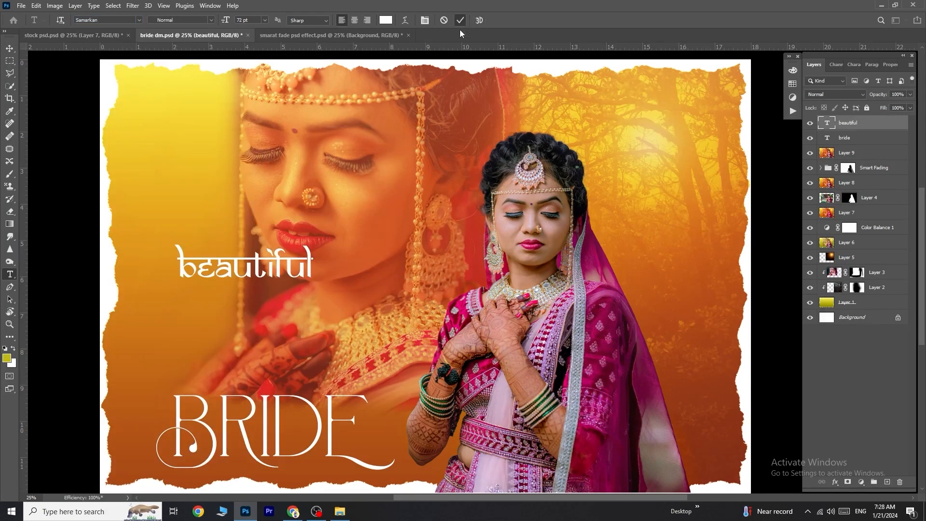
Step: Move the Samarkan text down so it sits just above the left part of the word BRIDE
key(ctrl+t)
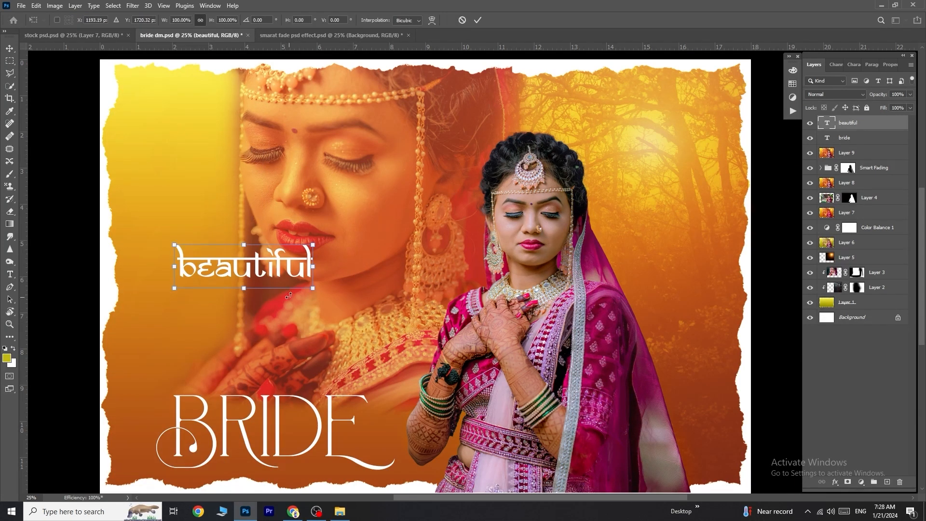
drag(277, 272, 267, 367)
click(478, 20)
mouse_move(246, 515)
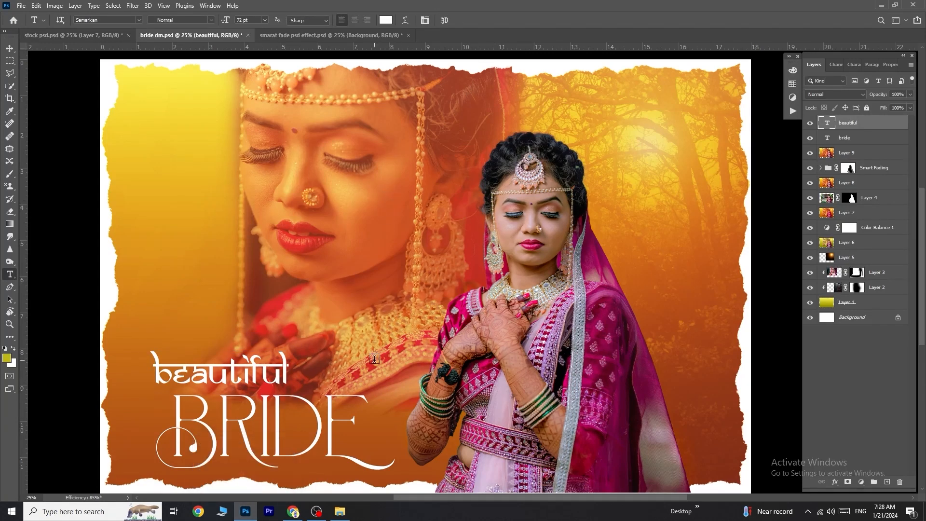
scroll(388, 352, down, 1)
scroll(388, 353, up, 1)
scroll(439, 341, down, 1)
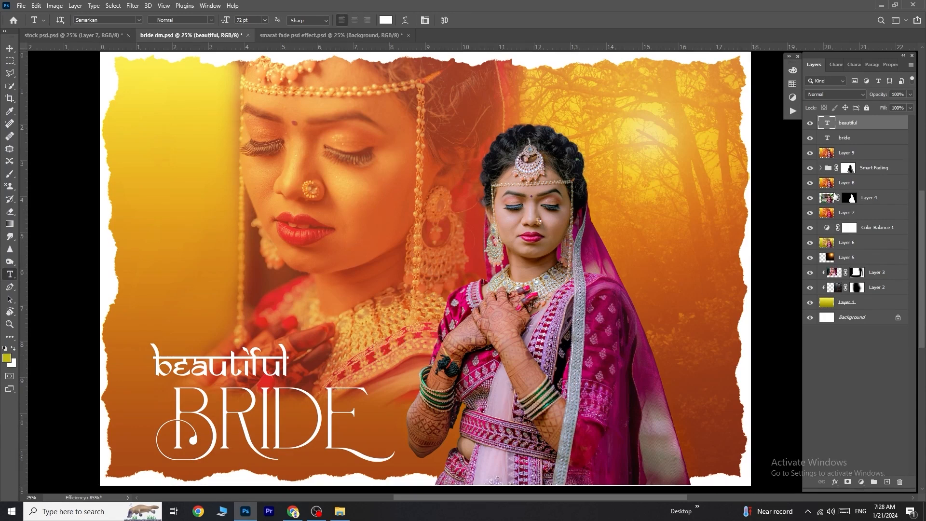